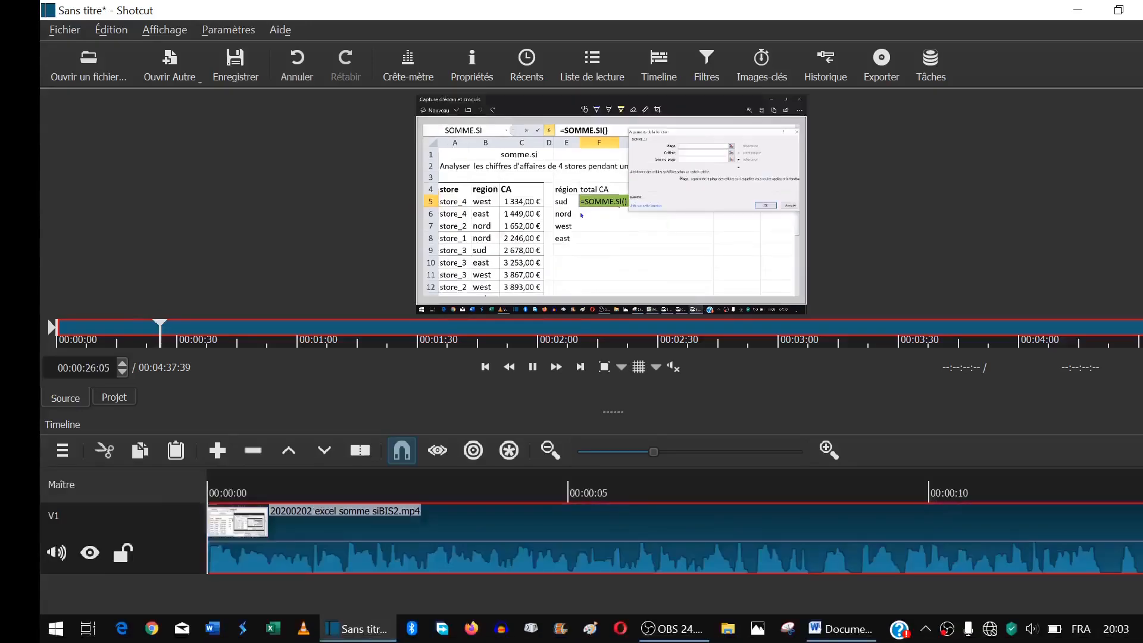
Split the 20200202 excel somme siBIS2.mp4 clip on track V1 at 00:00:33:29.
left_click(333, 523)
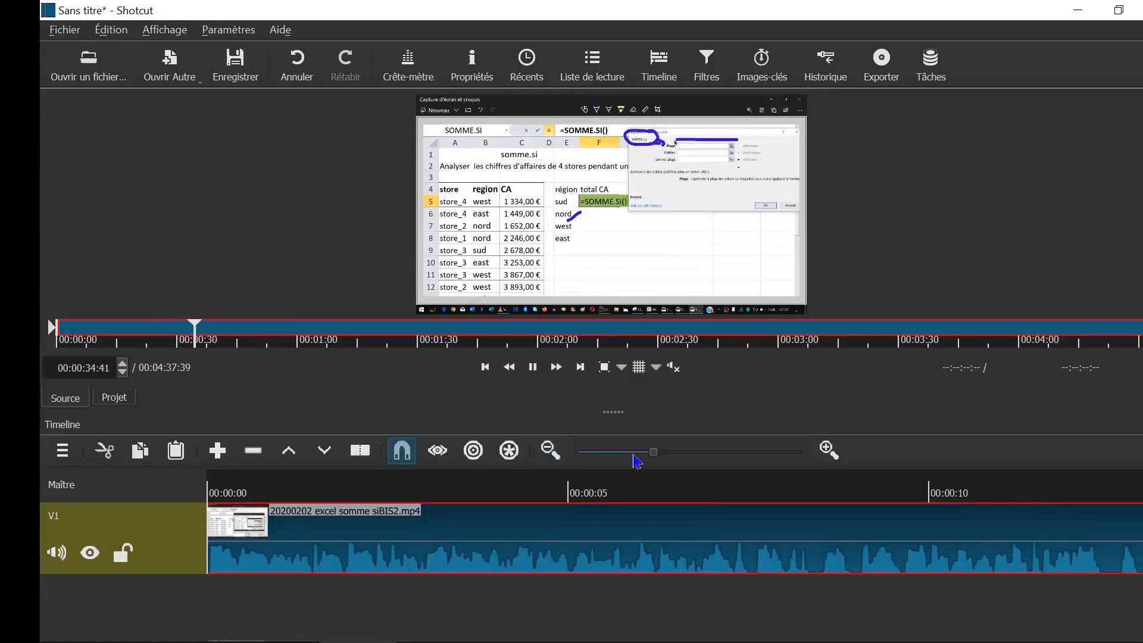
left_click_drag(655, 454, 683, 467)
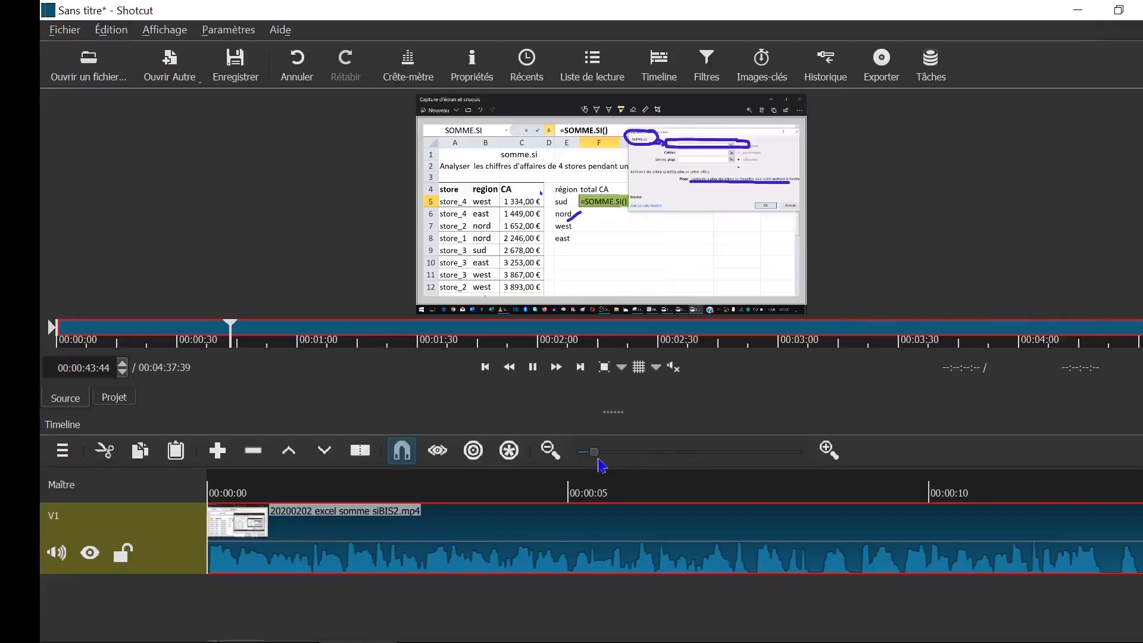
left_click_drag(598, 458, 677, 462)
key("space")
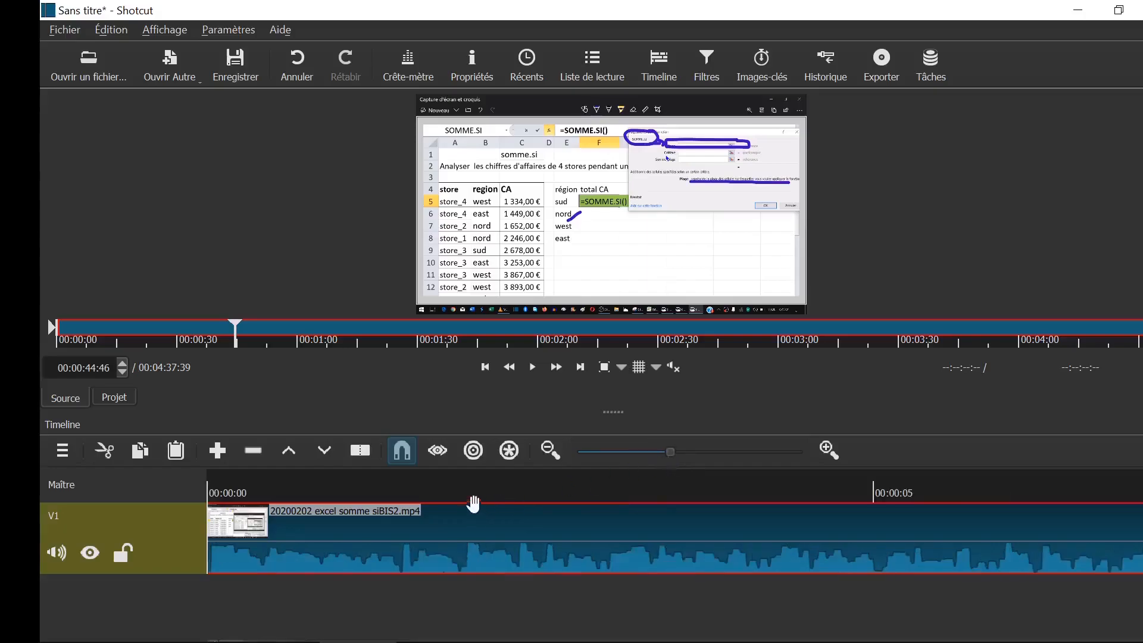
left_click_drag(671, 455, 617, 462)
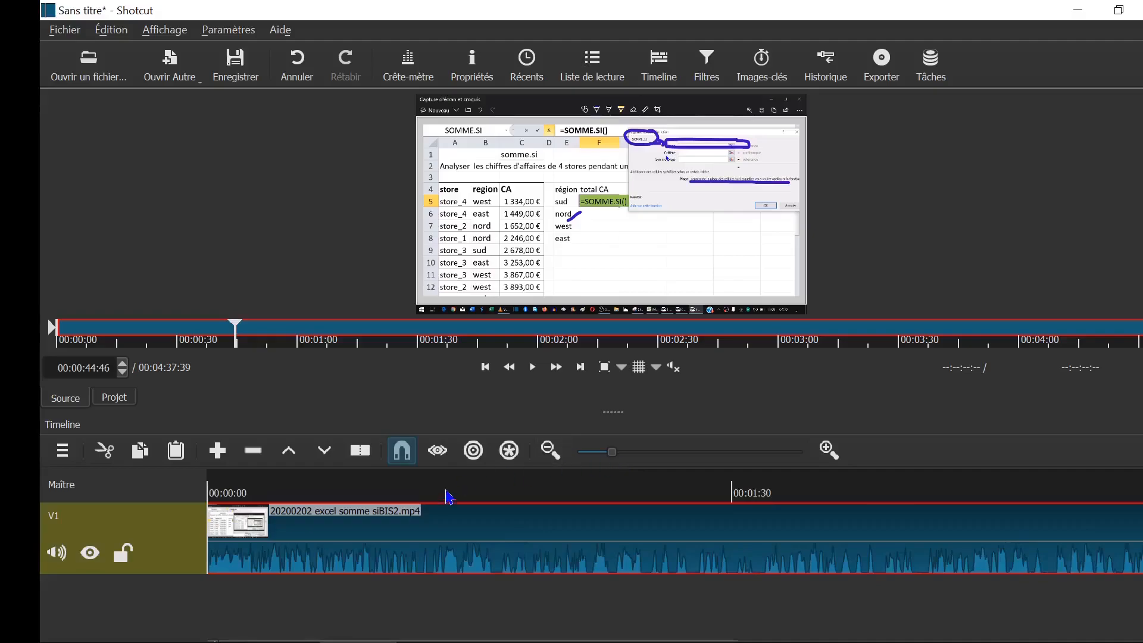
left_click(403, 495)
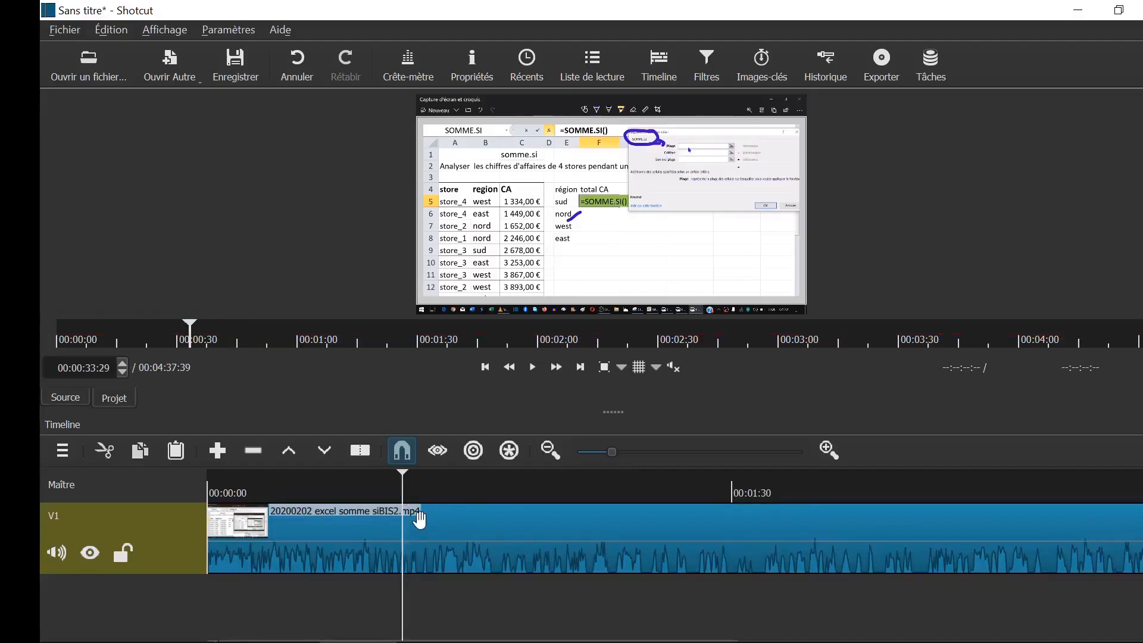
left_click(411, 527)
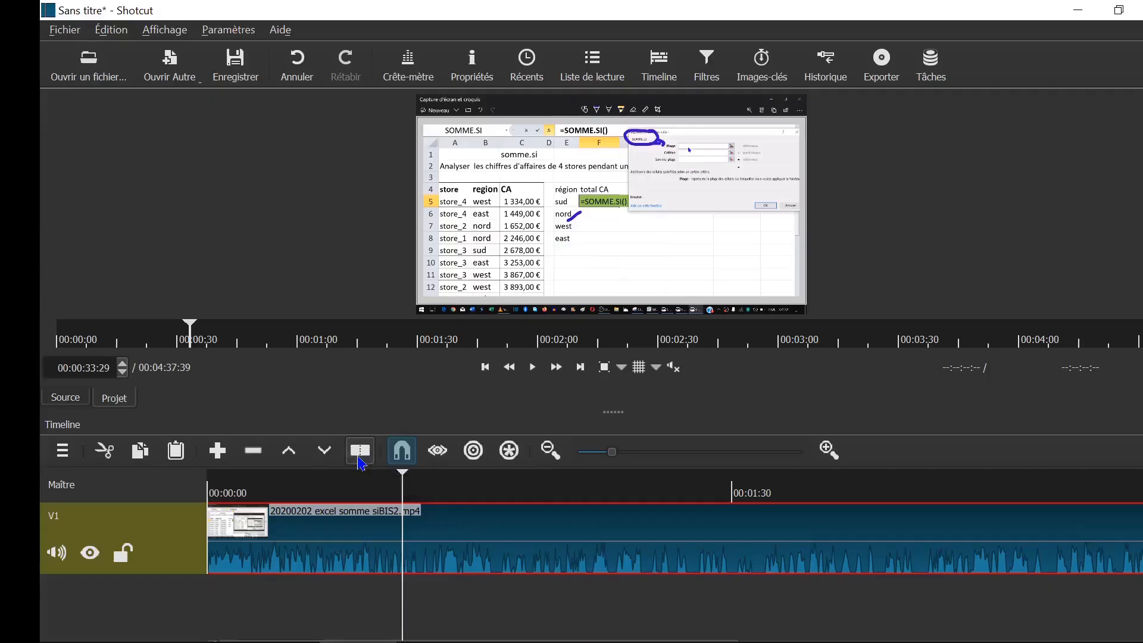
left_click(184, 271)
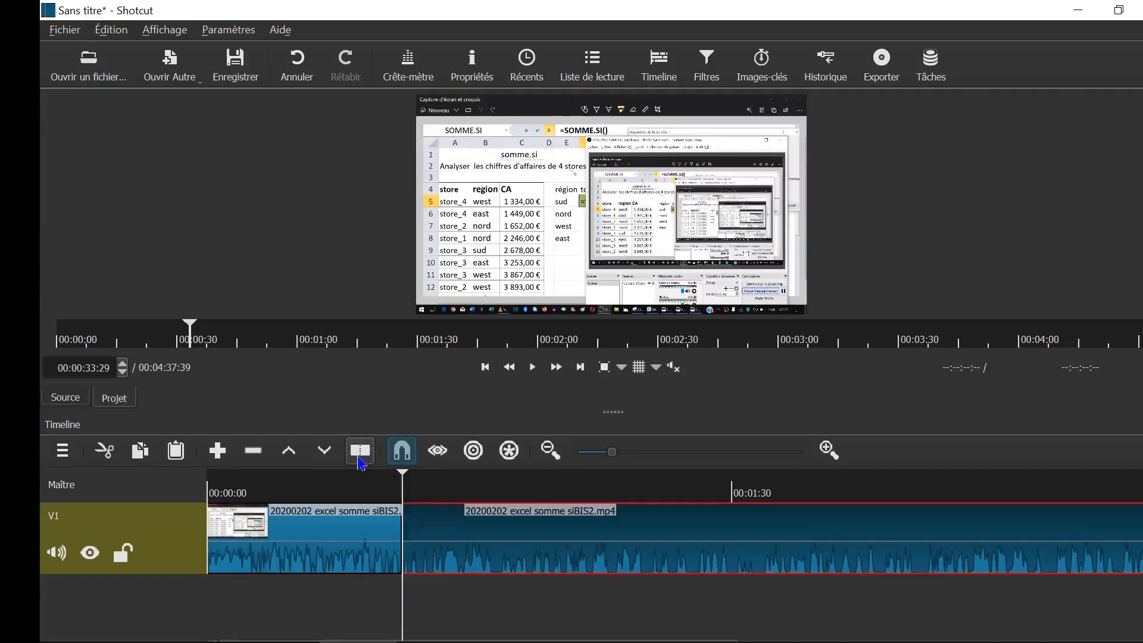
Split the remaining part of the V1 clip at 00:01:14:20 to isolate a middle segment.
left_click(596, 494)
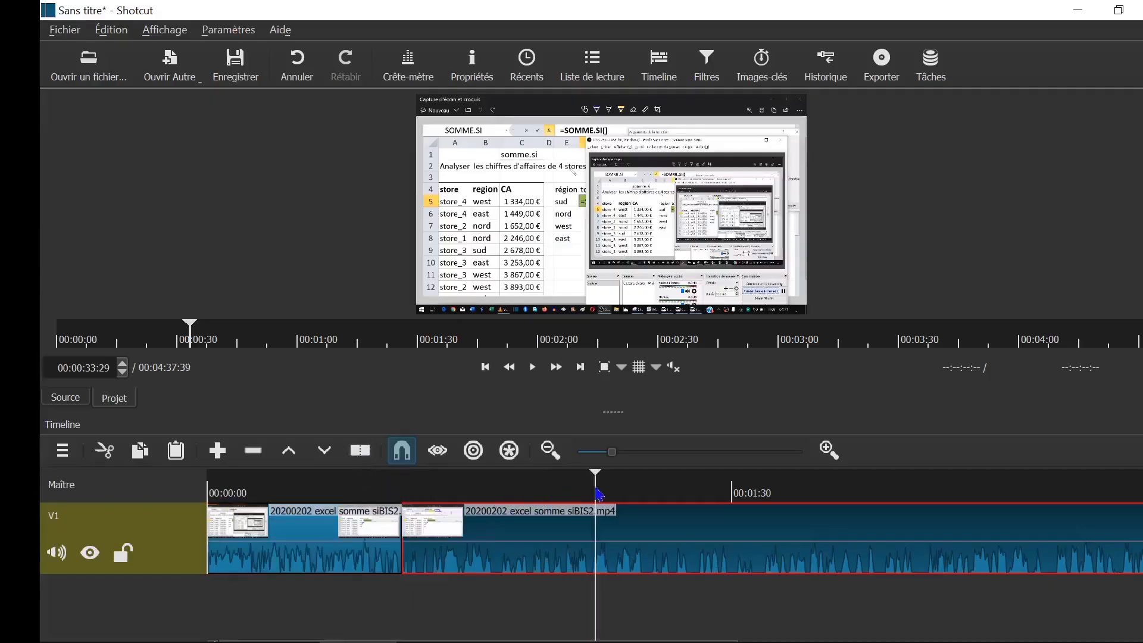
left_click_drag(613, 494, 640, 493)
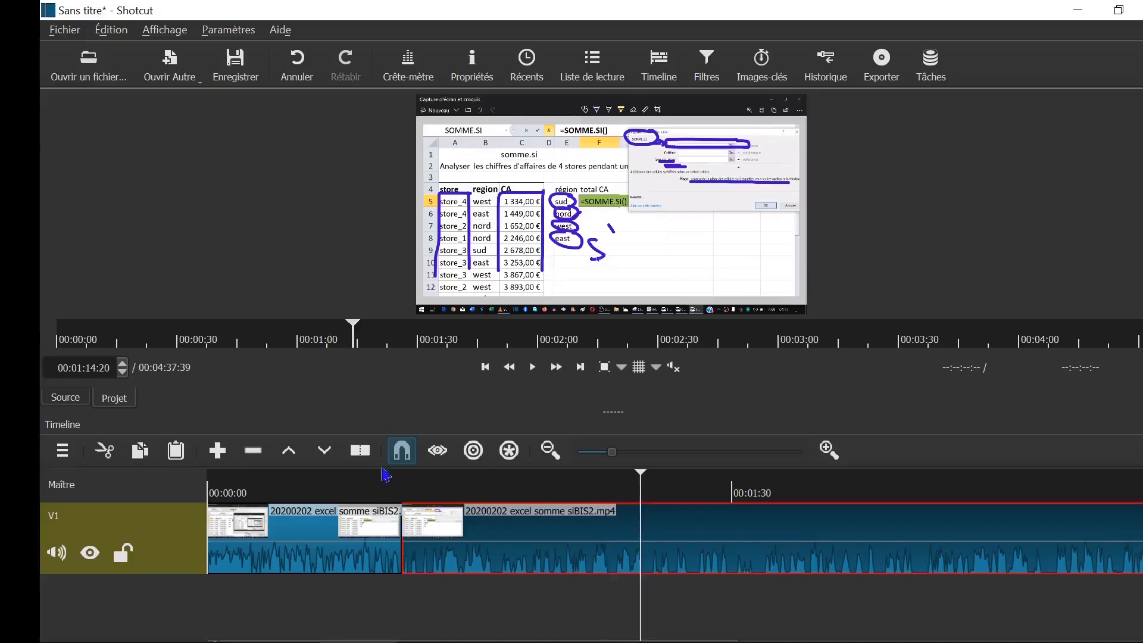
left_click(361, 465)
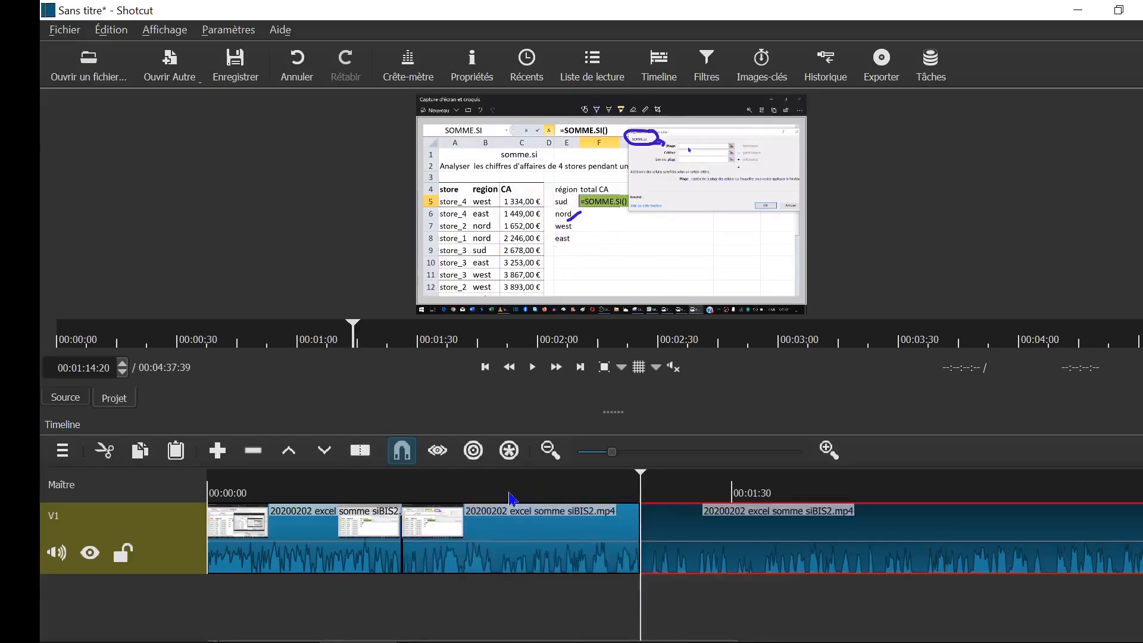
Add the "Texte: Simple" video filter to the middle clip segment, finding it with the search term "tex".
left_click(534, 493)
left_click(489, 535)
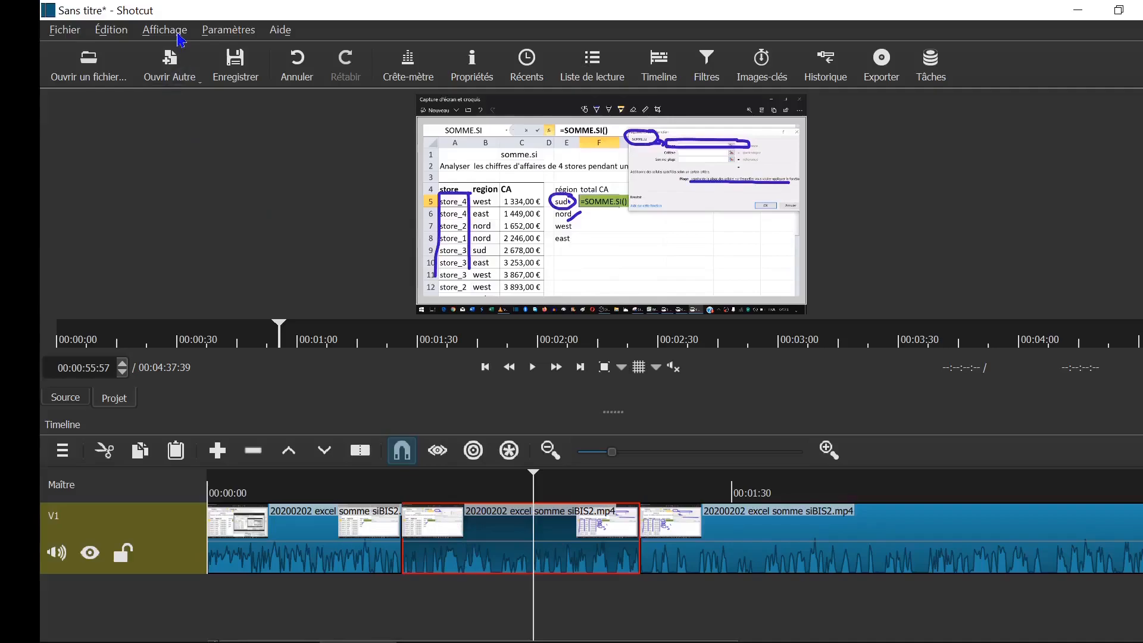
left_click(707, 67)
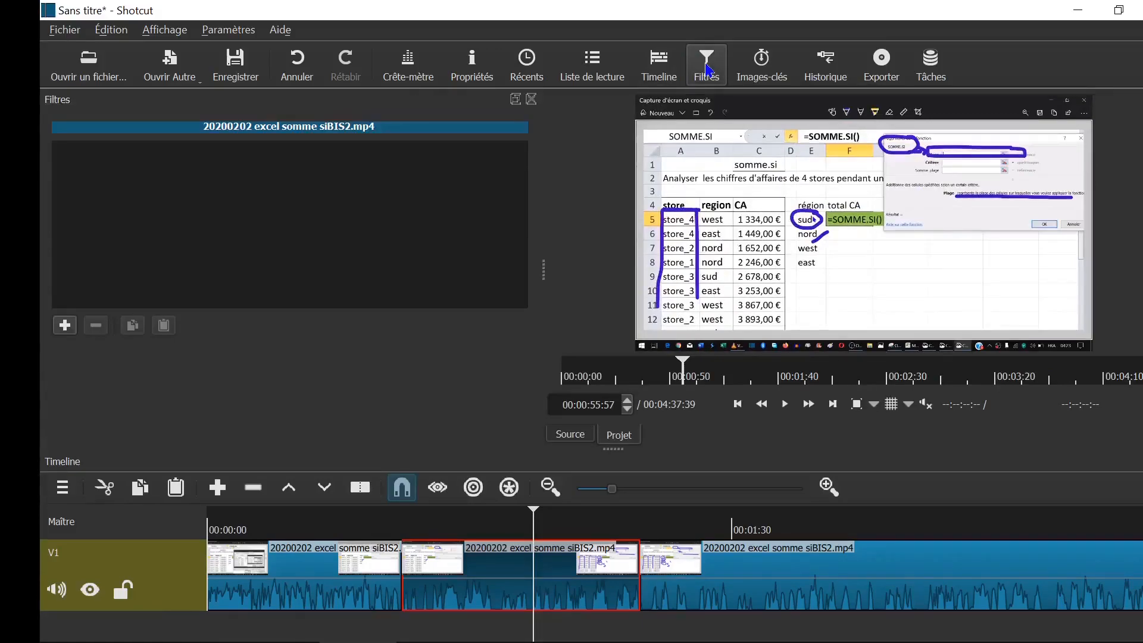
left_click(65, 325)
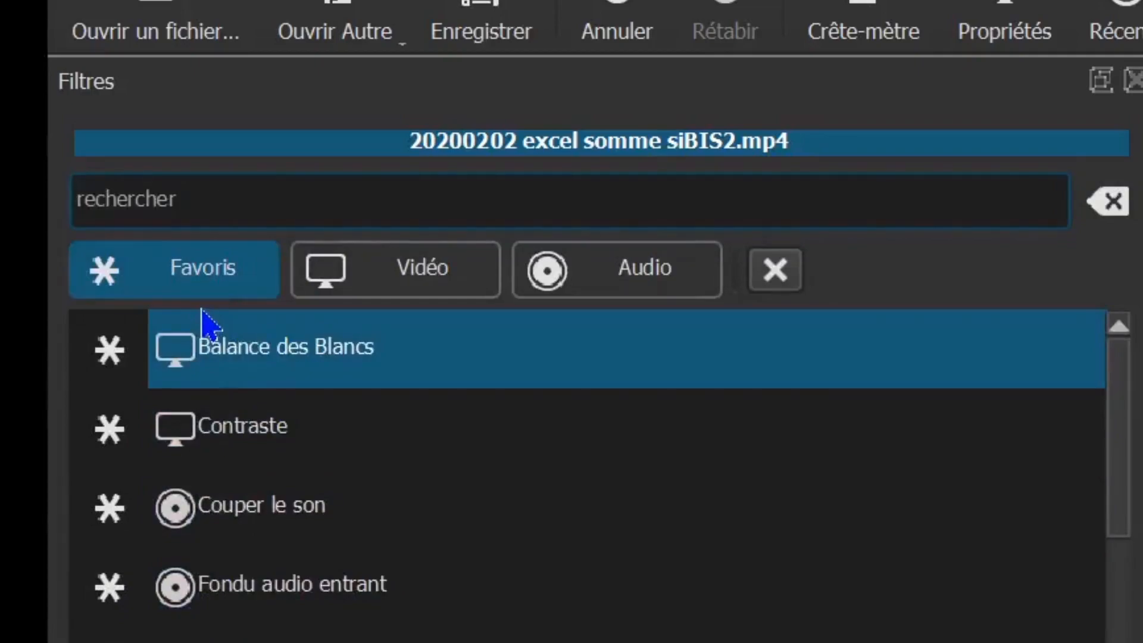
left_click(424, 295)
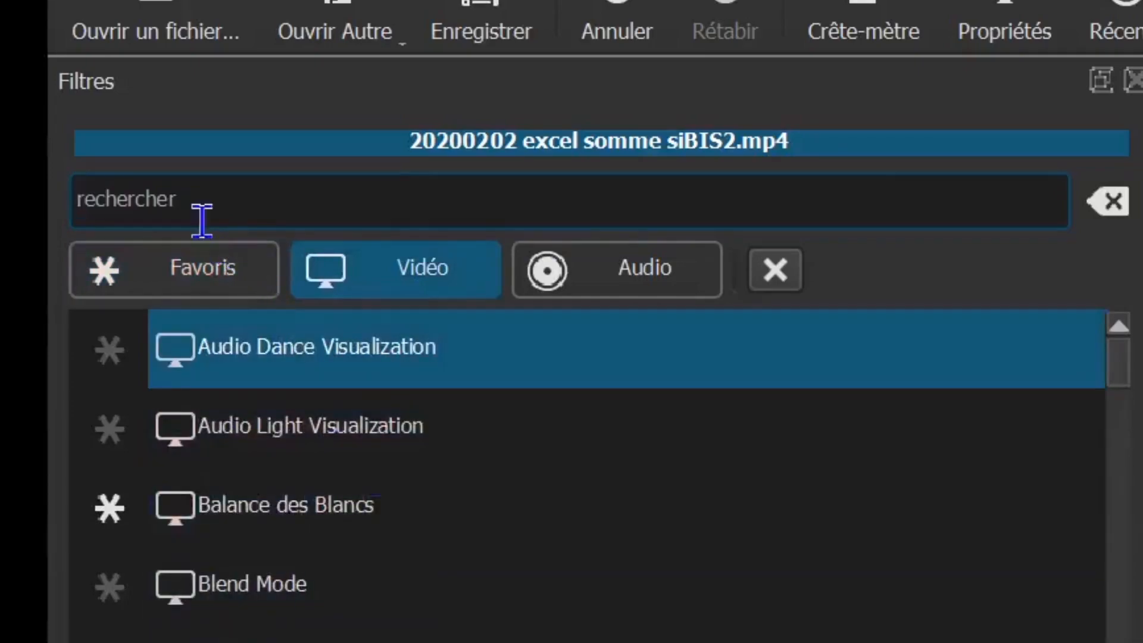
type("t")
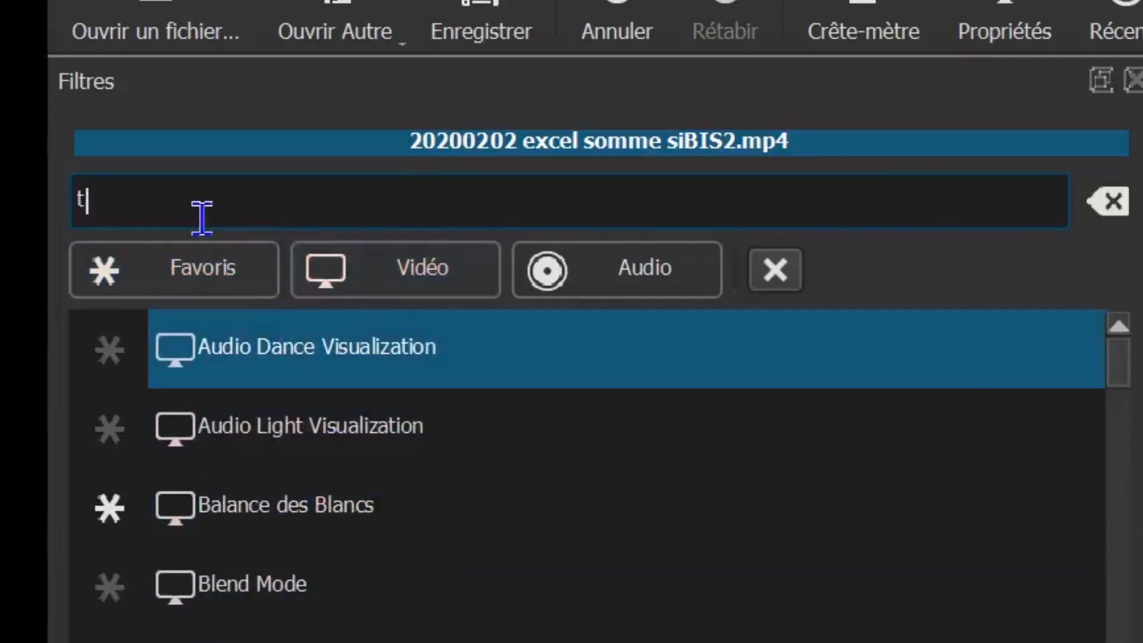
type("ex")
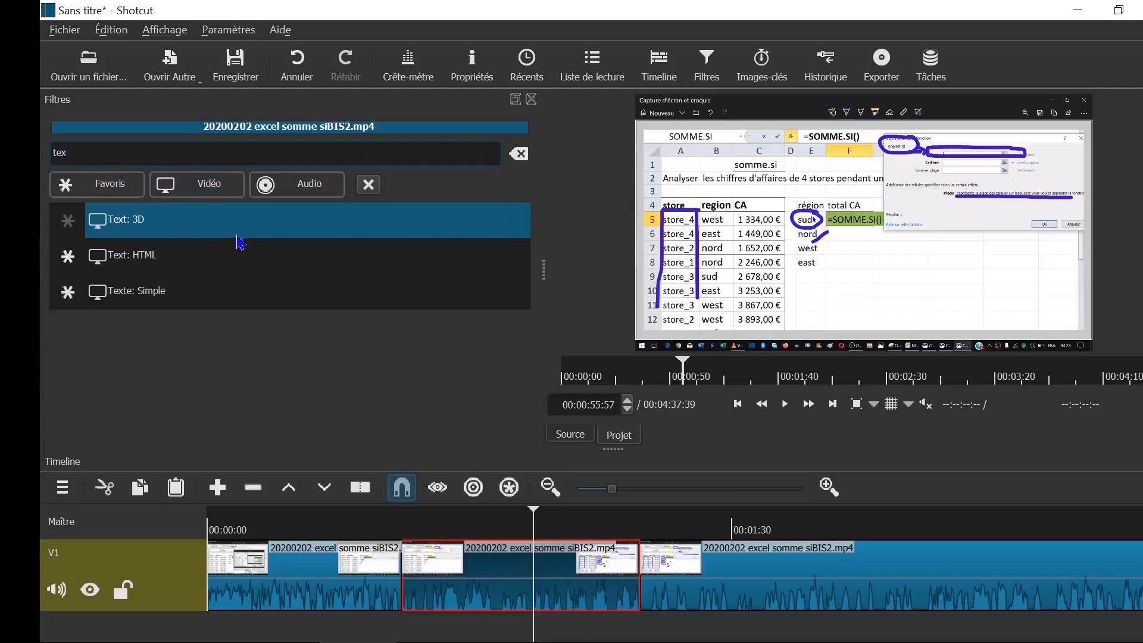
left_click(179, 256)
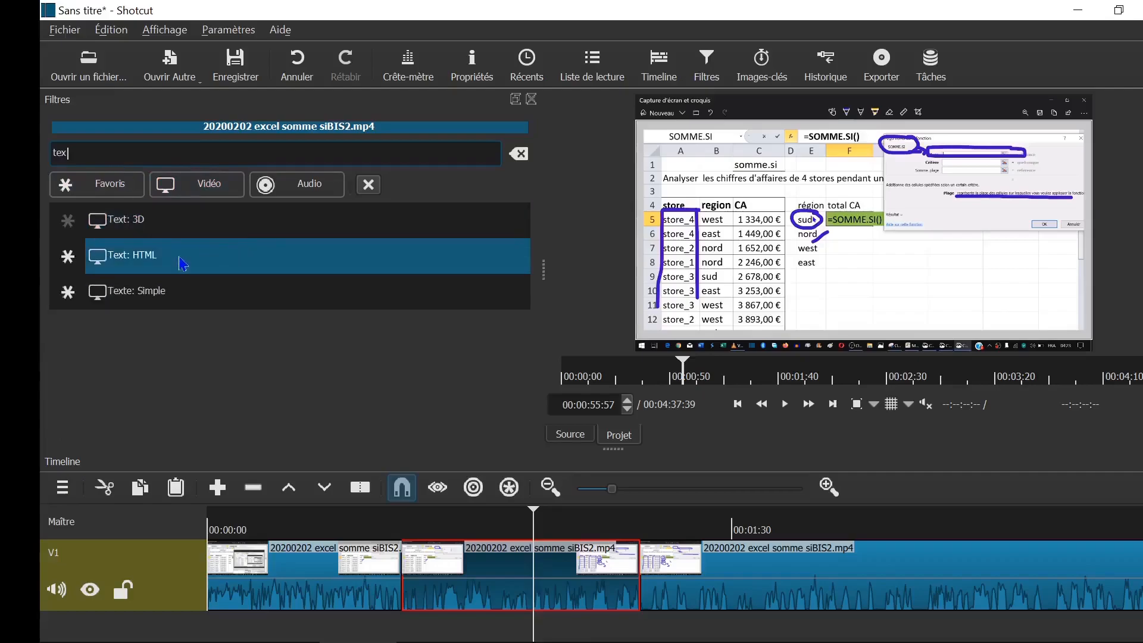
left_click(157, 298)
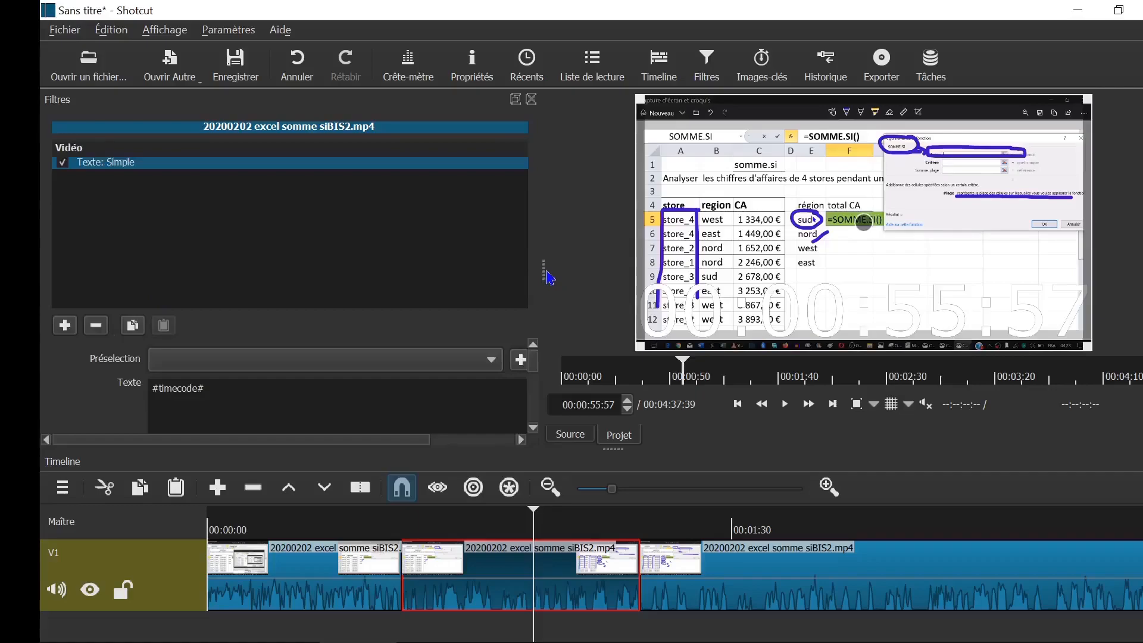
Replace the #timecode# placeholder in the text filter with "bienvenue".
left_click_drag(544, 265, 569, 260)
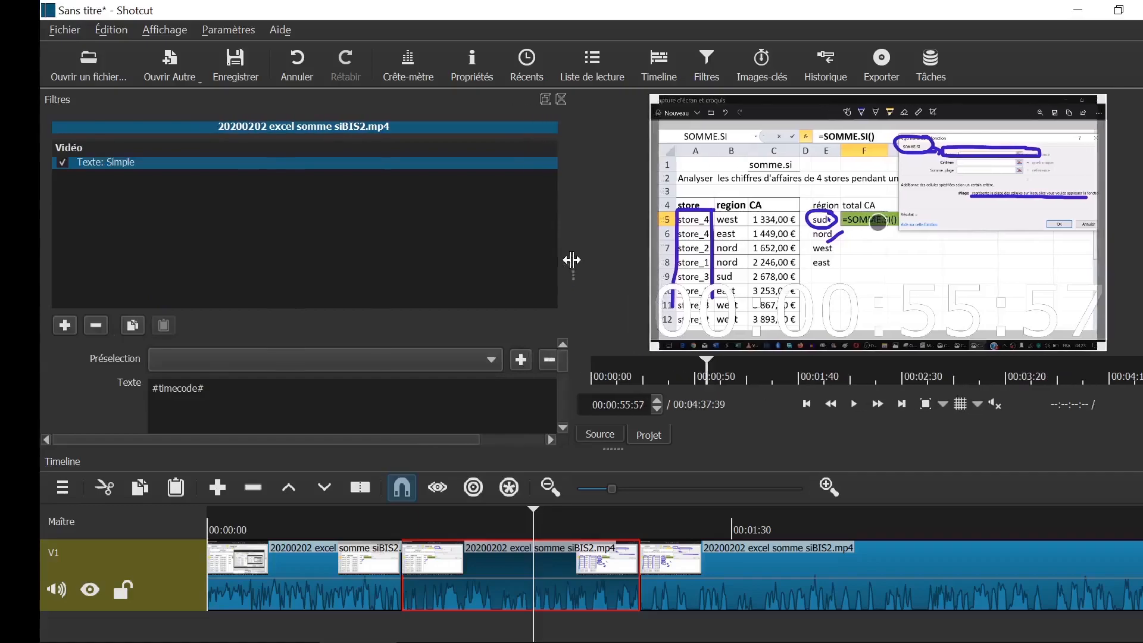
left_click_drag(225, 393, 150, 391)
scroll(566, 431, "down", 2)
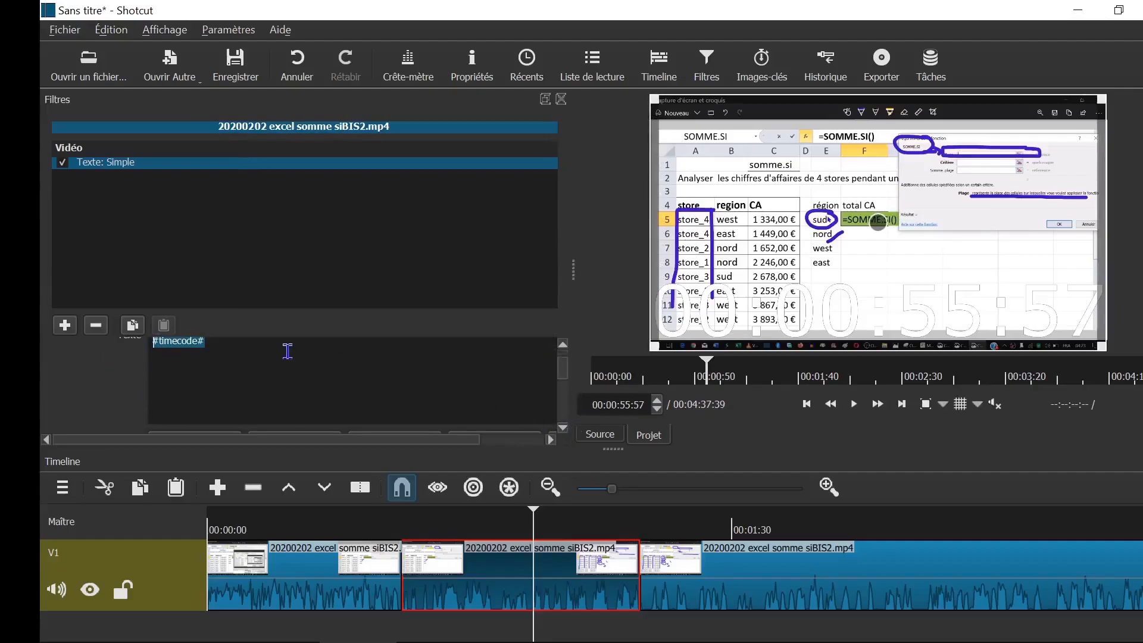
key("BackSpace")
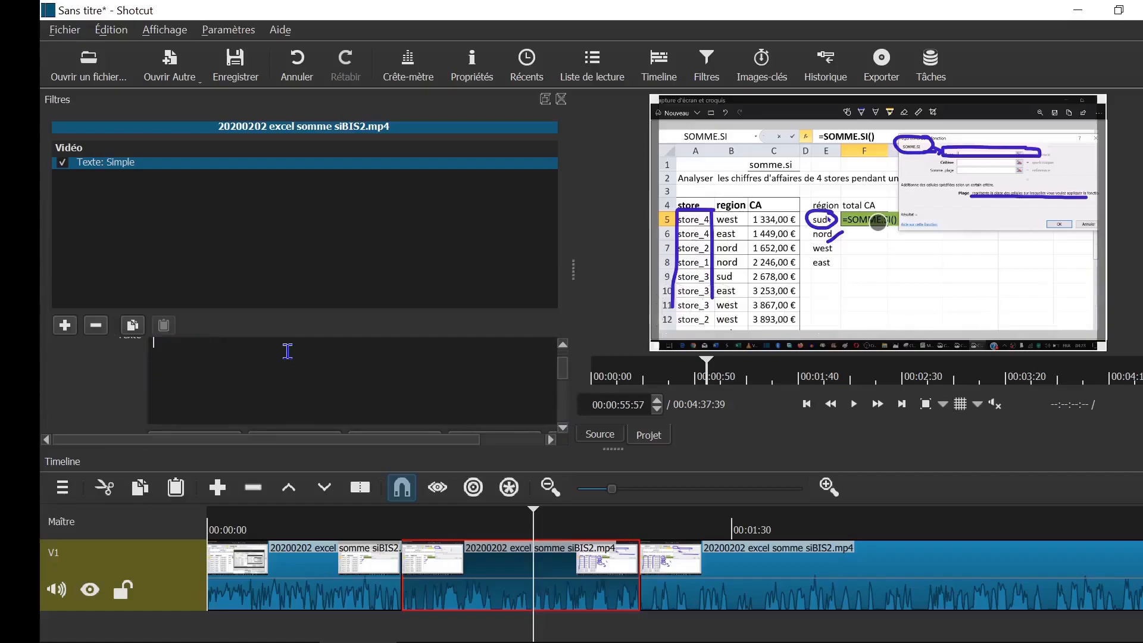
type("bi")
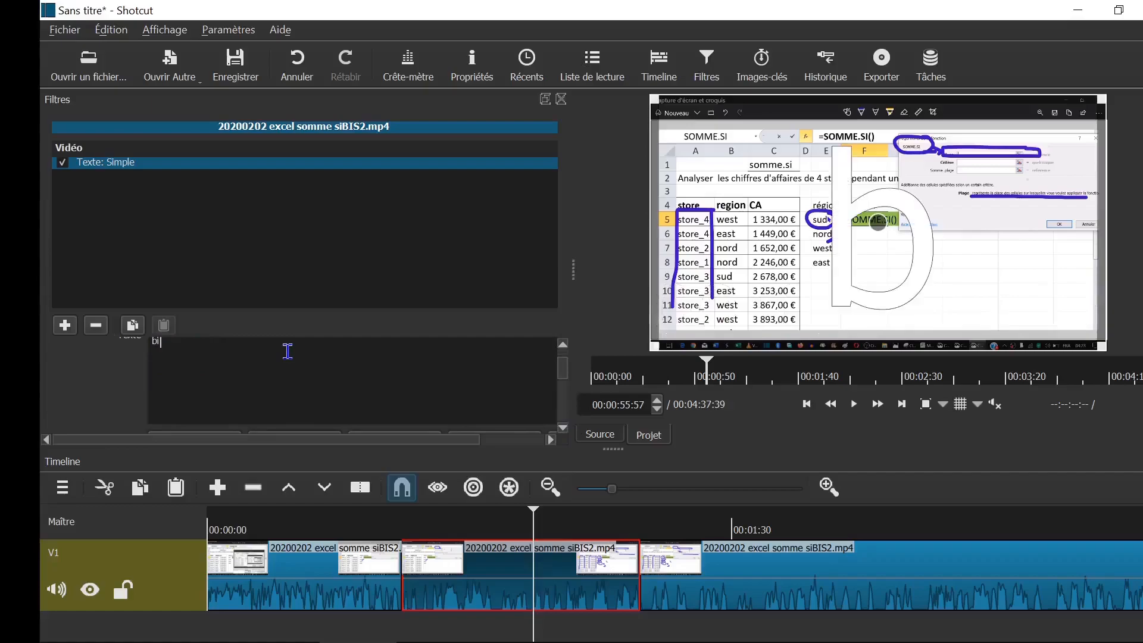
type("enve")
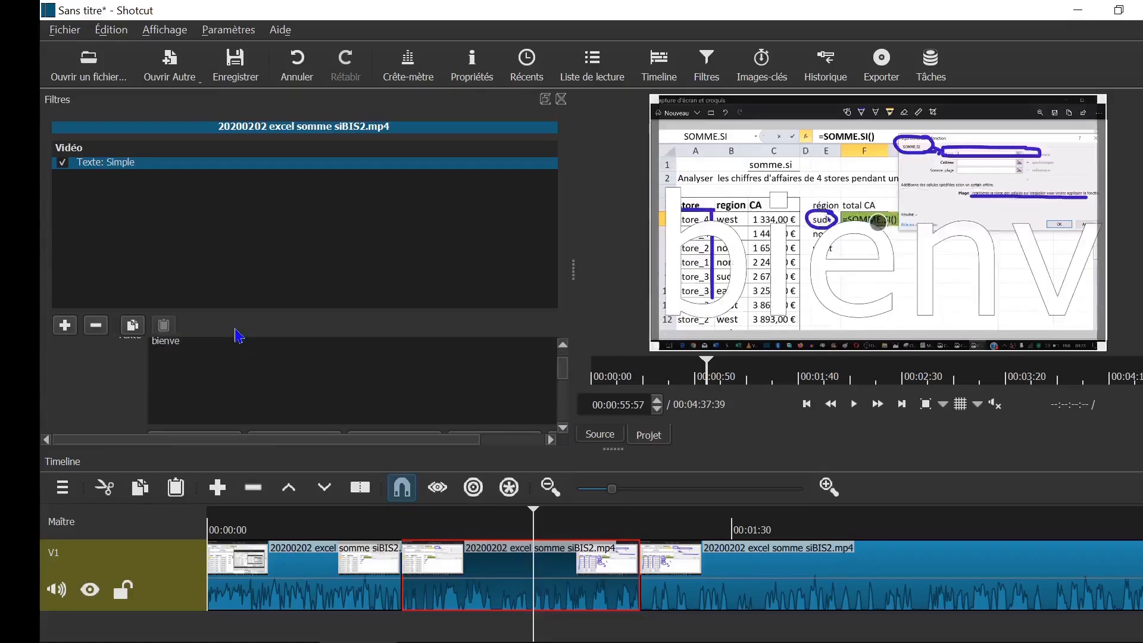
type("nue")
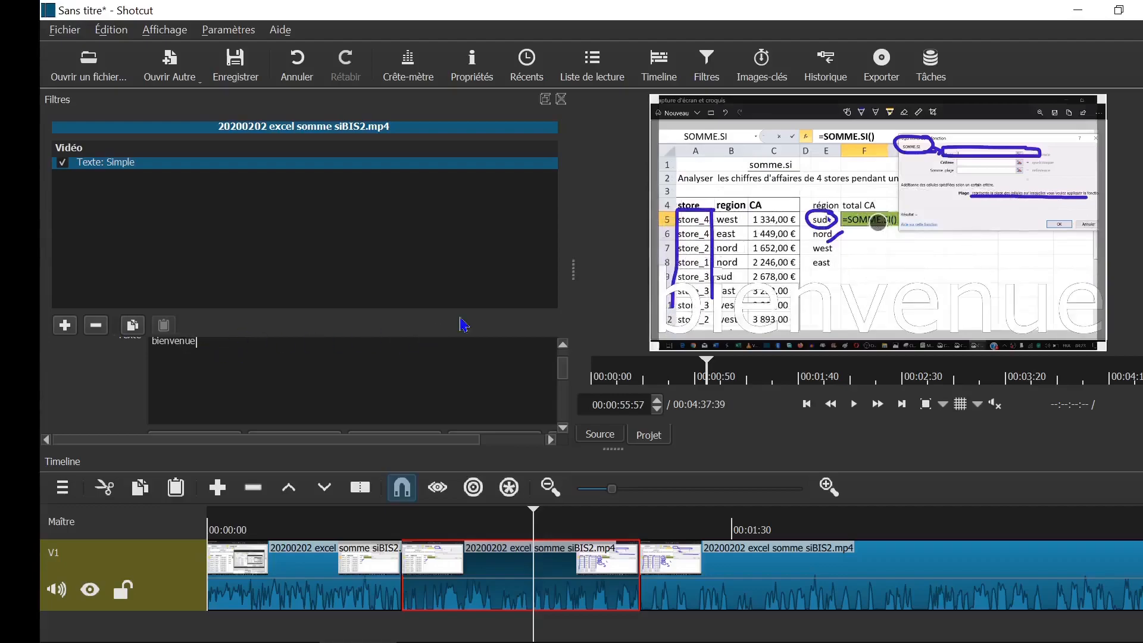
Widen the filter settings area and set the text's font colour to dark red (#550000).
left_click_drag(574, 266, 815, 260)
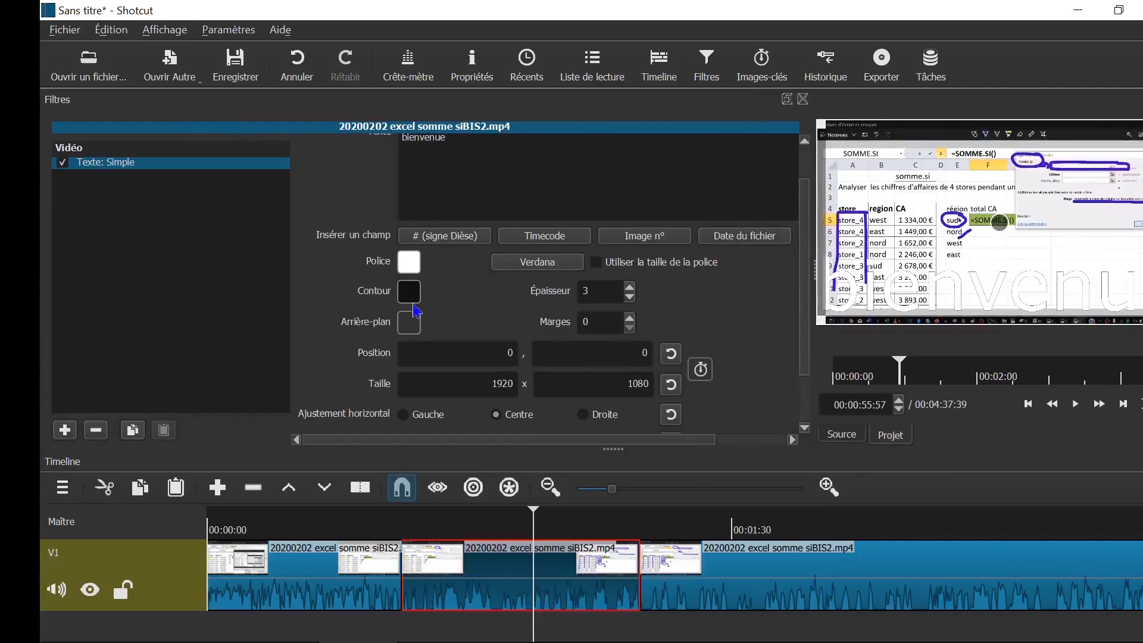
left_click(414, 271)
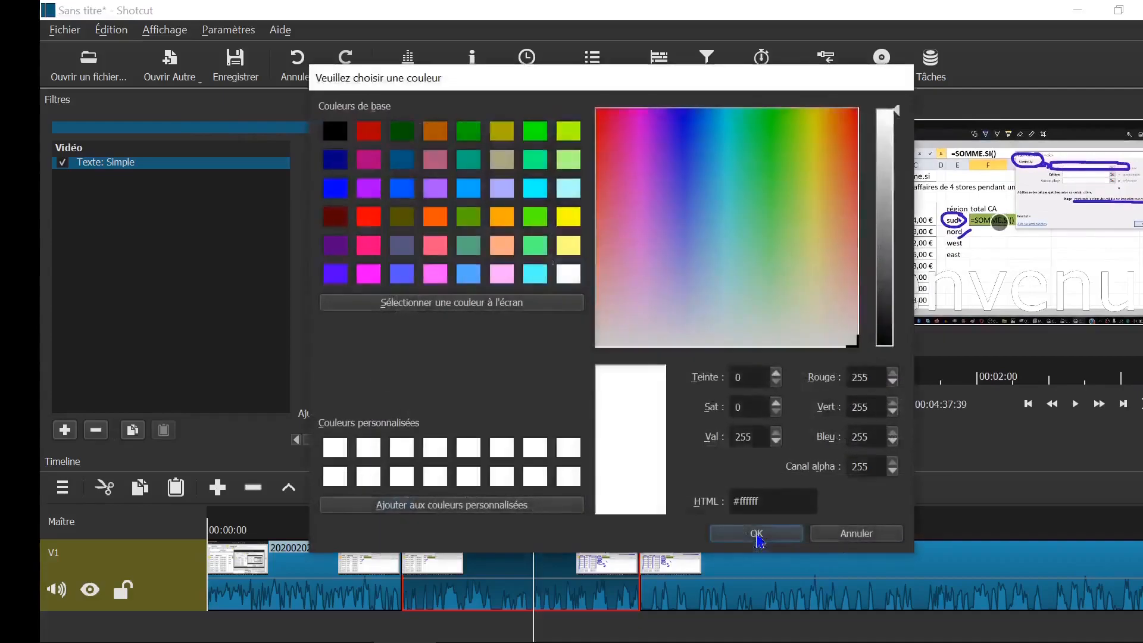
left_click(343, 225)
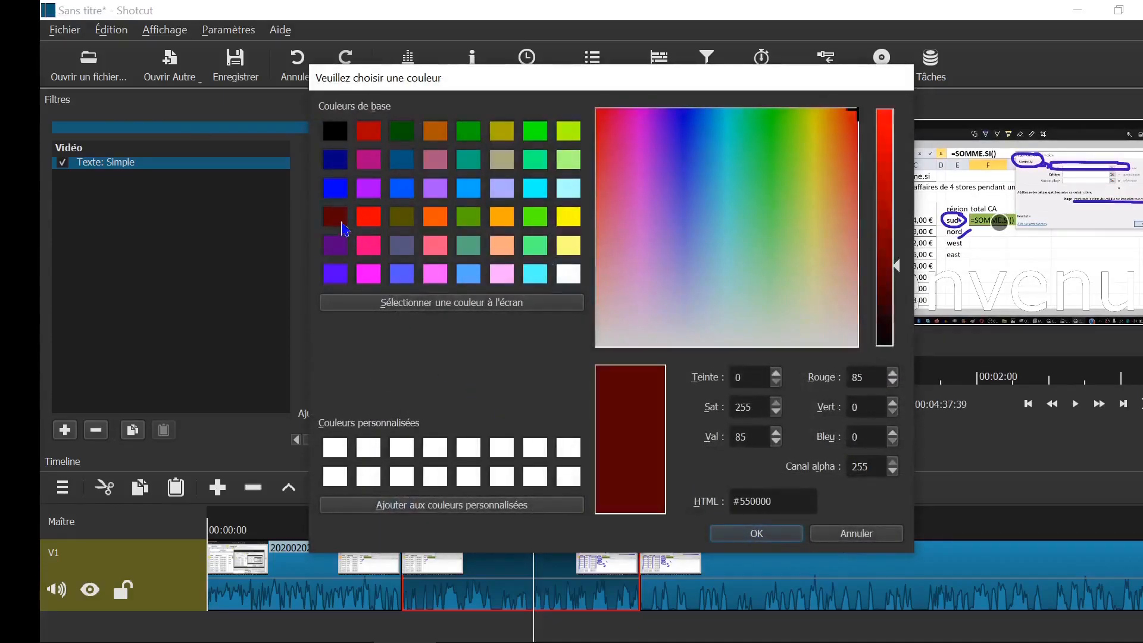
left_click(743, 534)
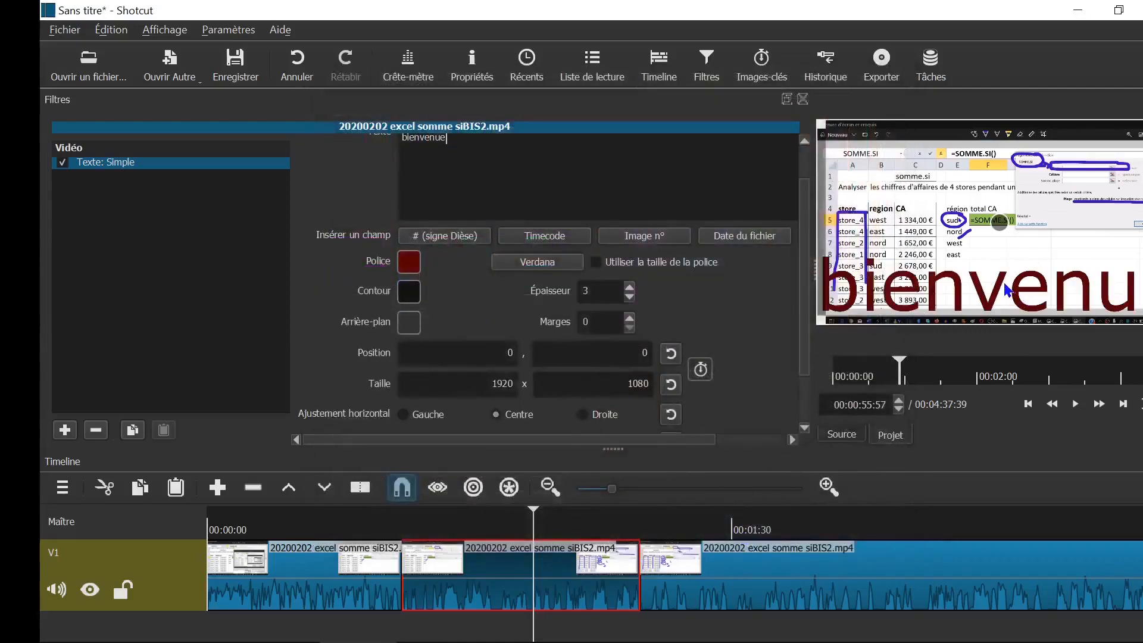
Try the text frame at position 118, 156 with size 1403 x 356, and reset both its position and size.
left_click_drag(1141, 316, 969, 176)
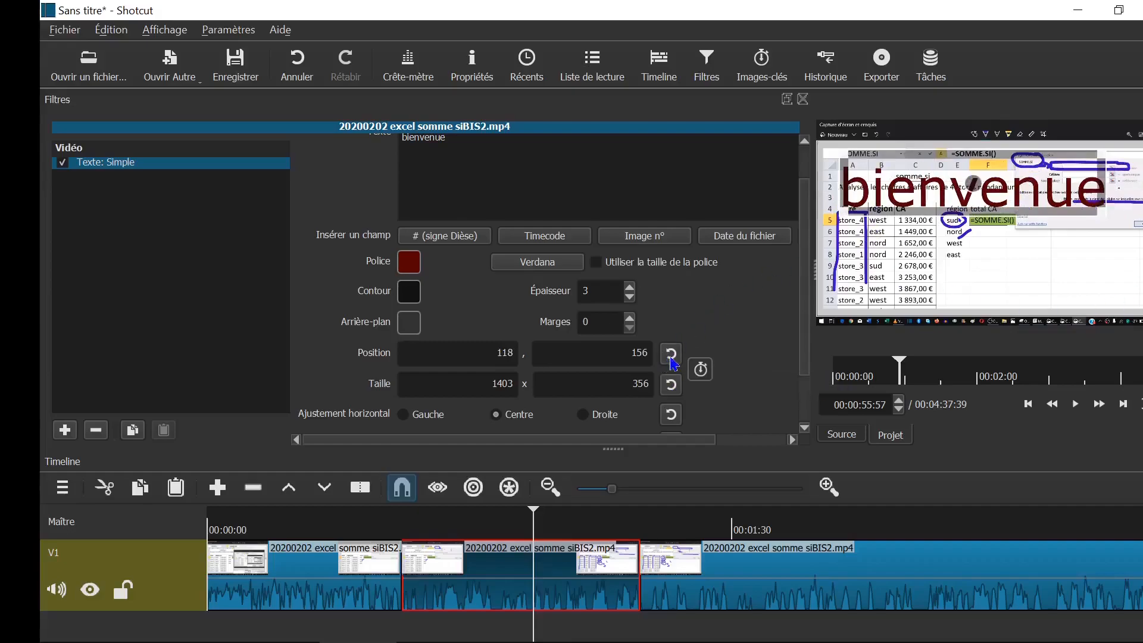
left_click(672, 357)
left_click(672, 384)
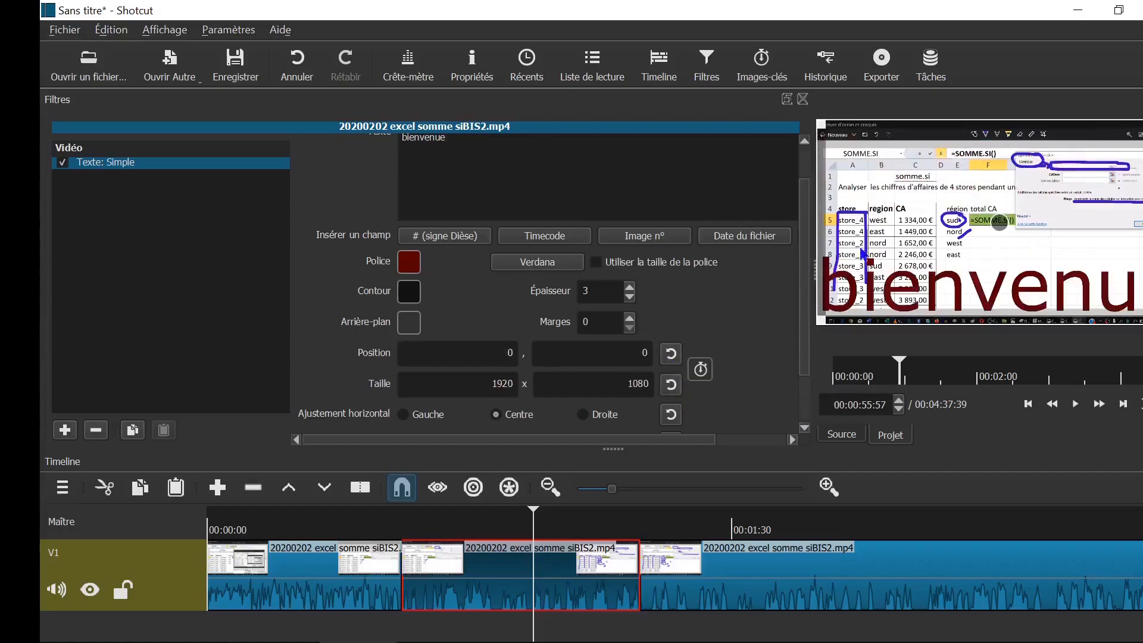
Try the left and centre horizontal alignments of the text, and set it to Droite horizontally and Haut vertically.
scroll(809, 220, "down", 3)
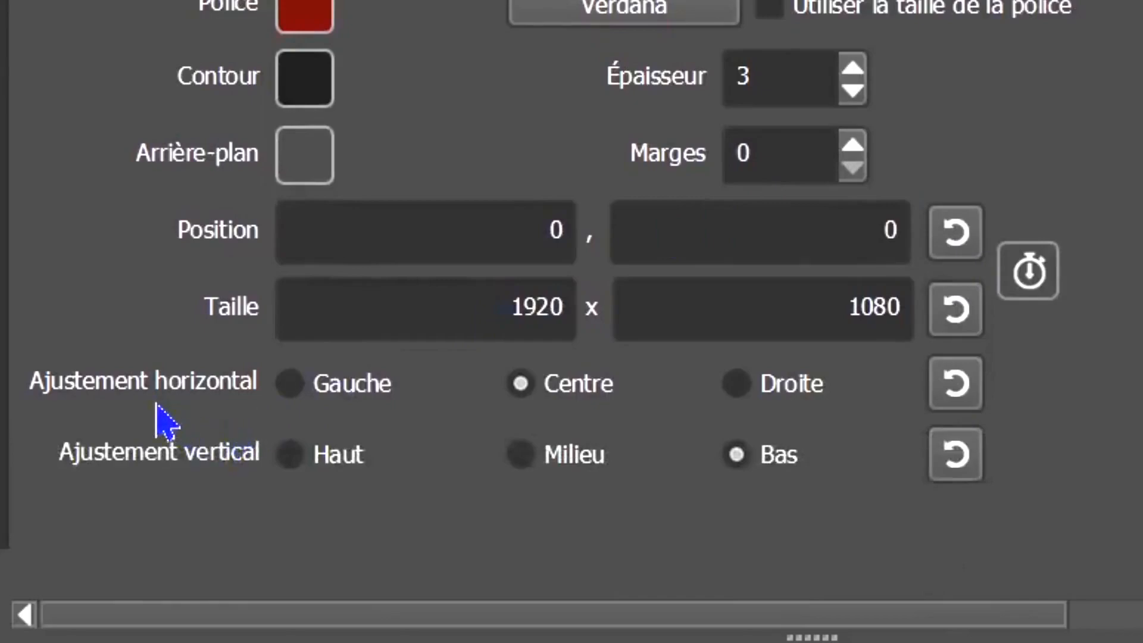
left_click(291, 384)
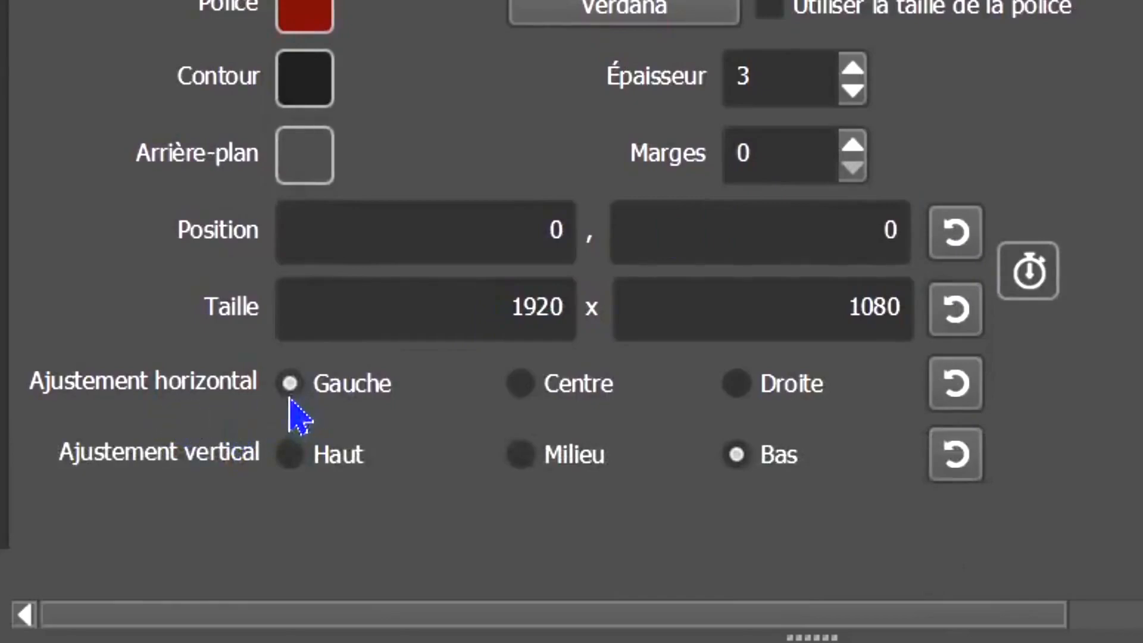
left_click(536, 394)
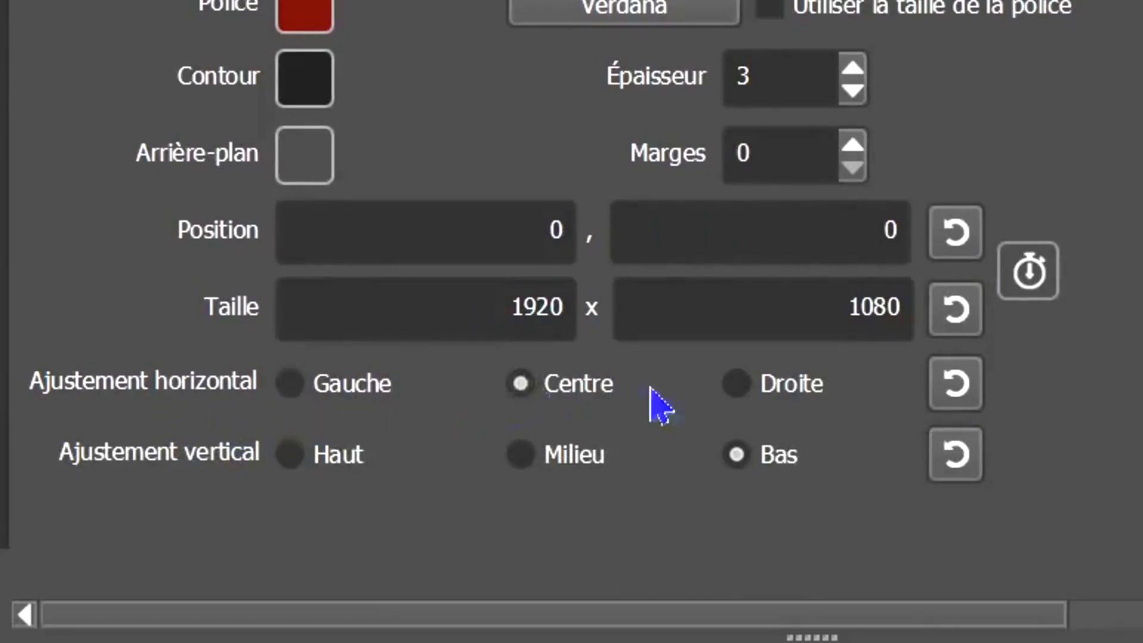
left_click(738, 389)
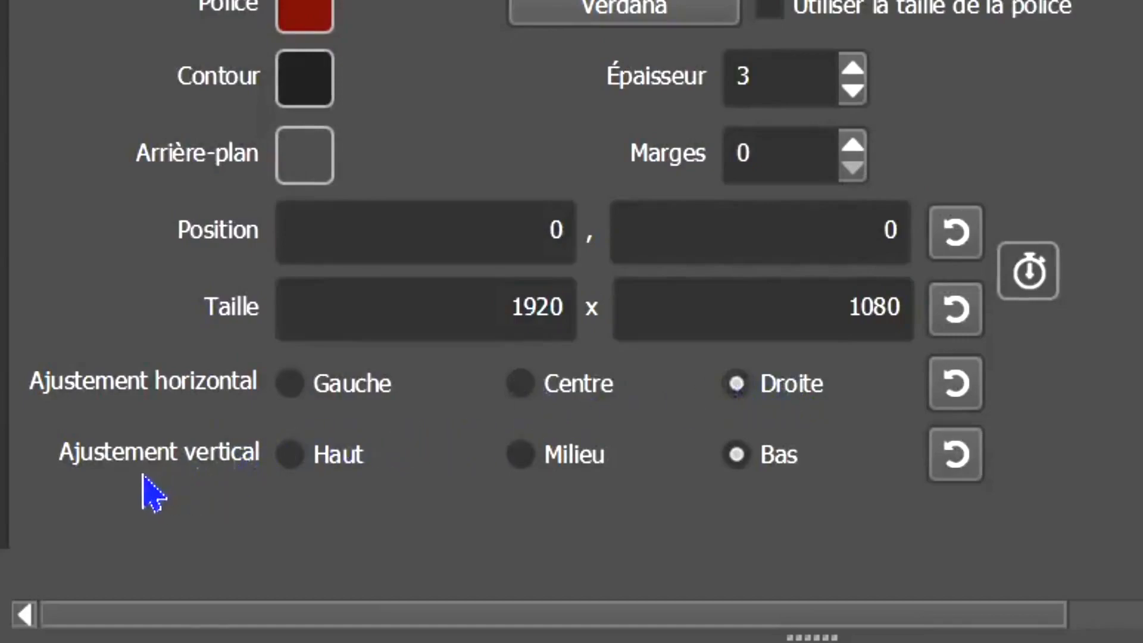
left_click(291, 468)
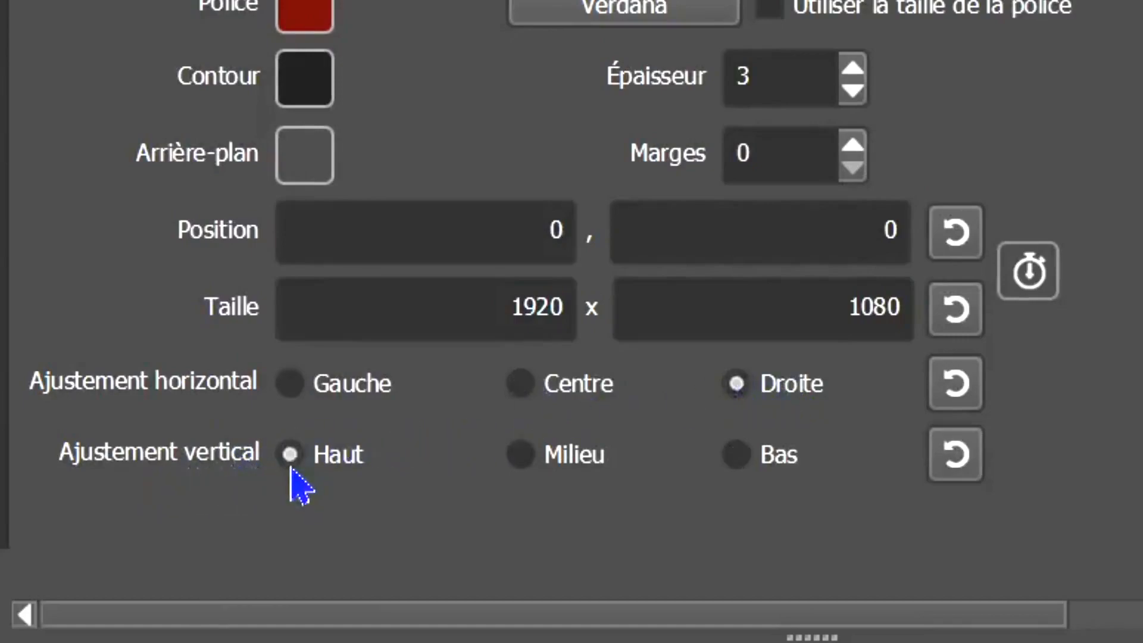
Try the Bas vertical alignment of the text and set it to Milieu vertically.
left_click(534, 460)
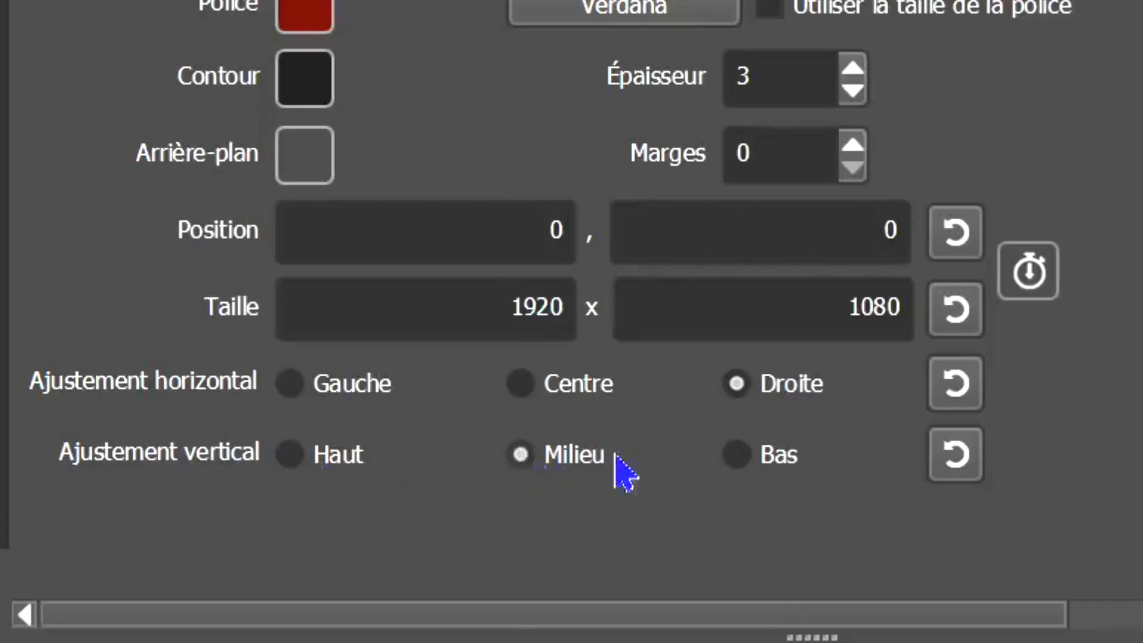
left_click(751, 461)
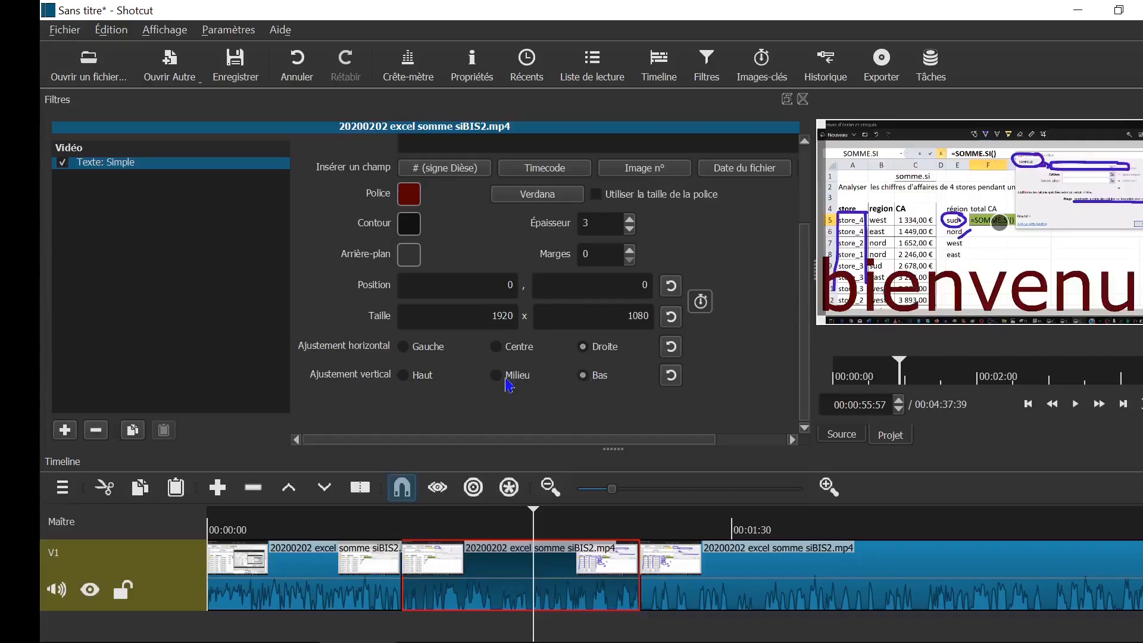
left_click(543, 468)
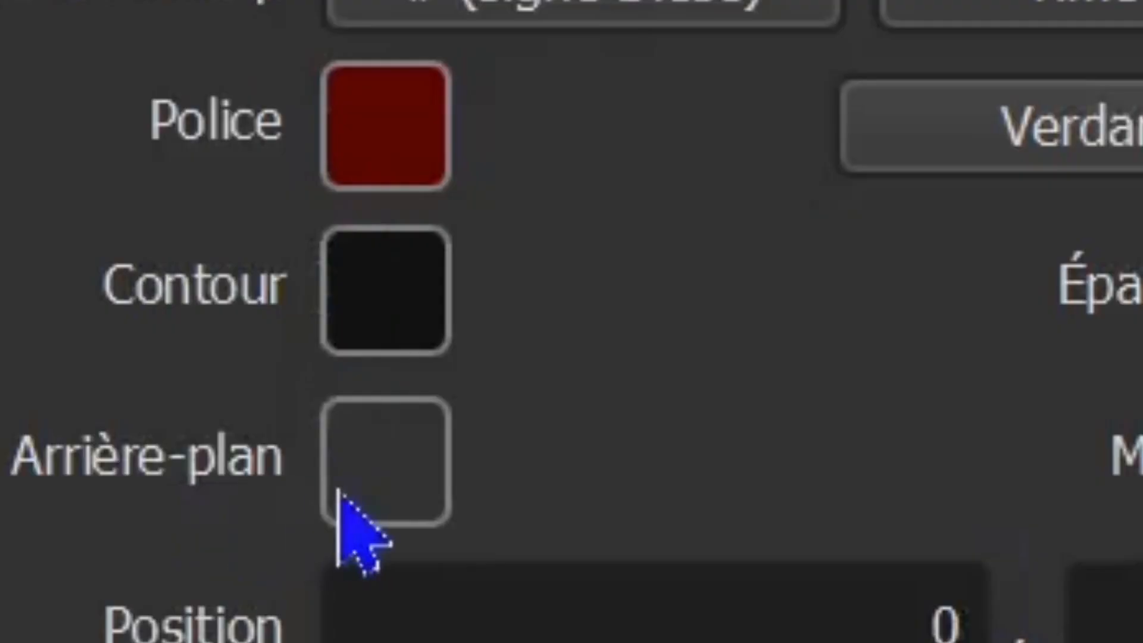
Try bright green (#55ff00) as the text's background colour.
left_click(408, 491)
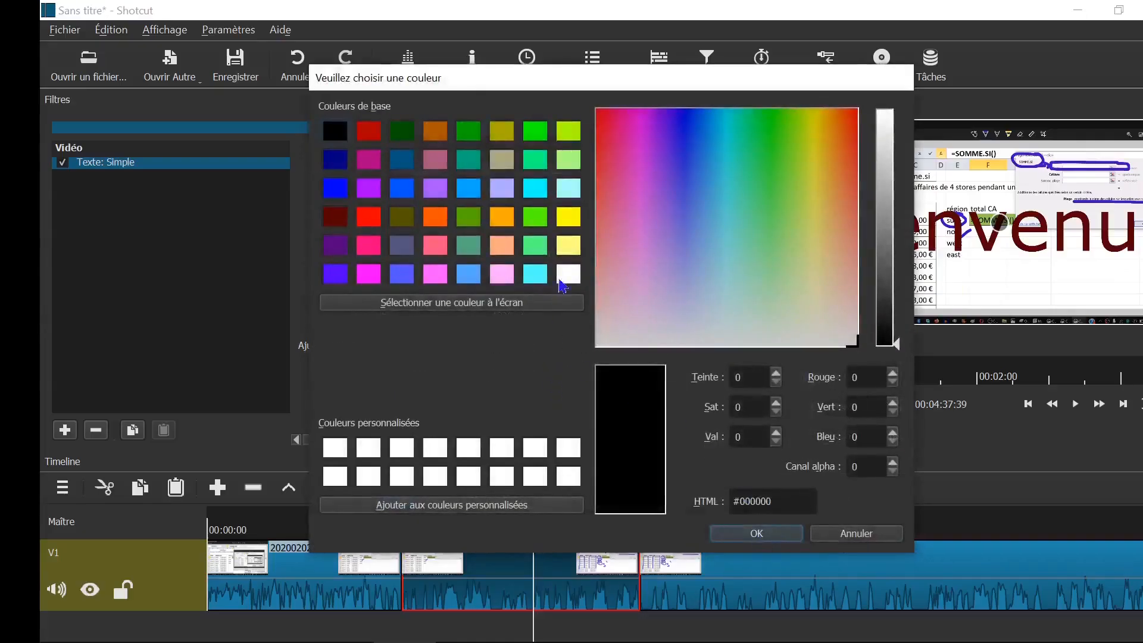
left_click(539, 224)
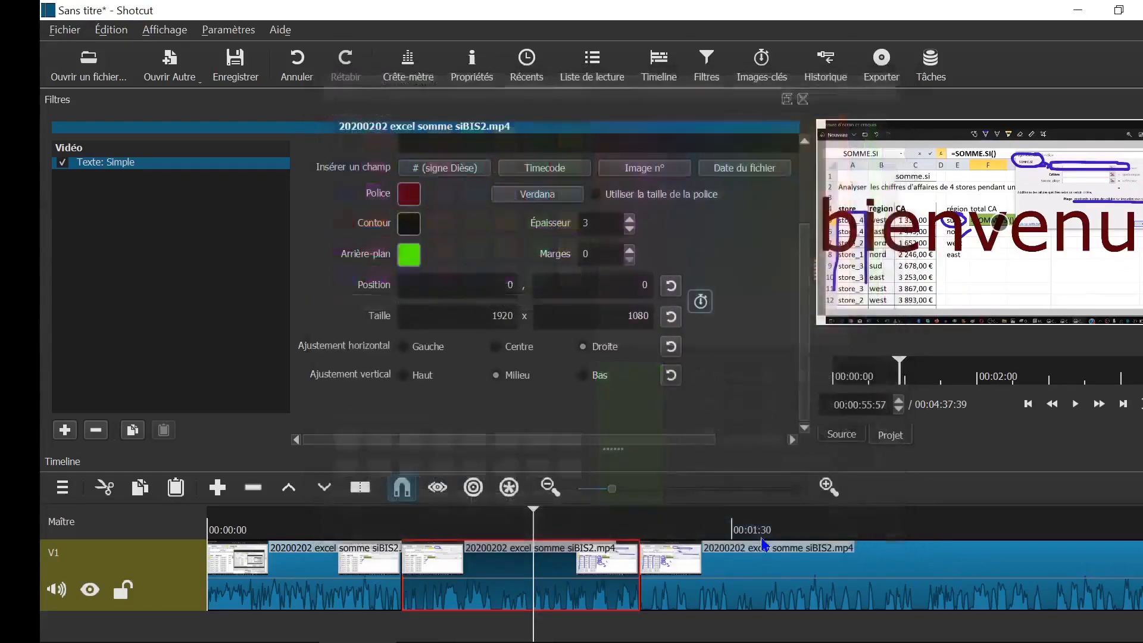
left_click(762, 538)
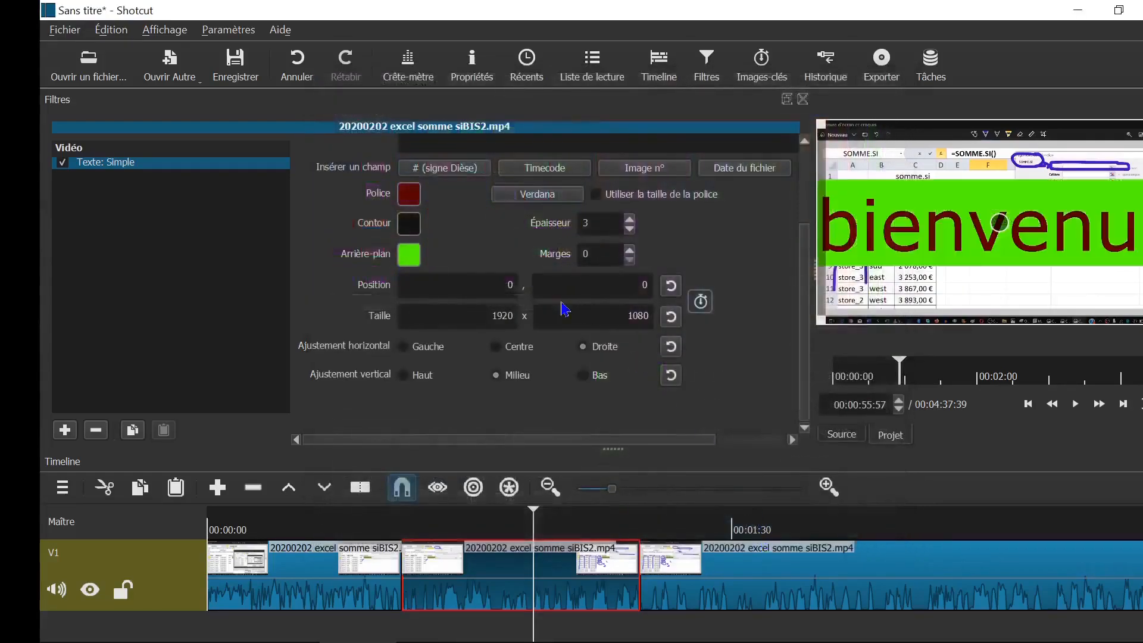
Set the text's background colour to dark blue (#00007f).
left_click(410, 257)
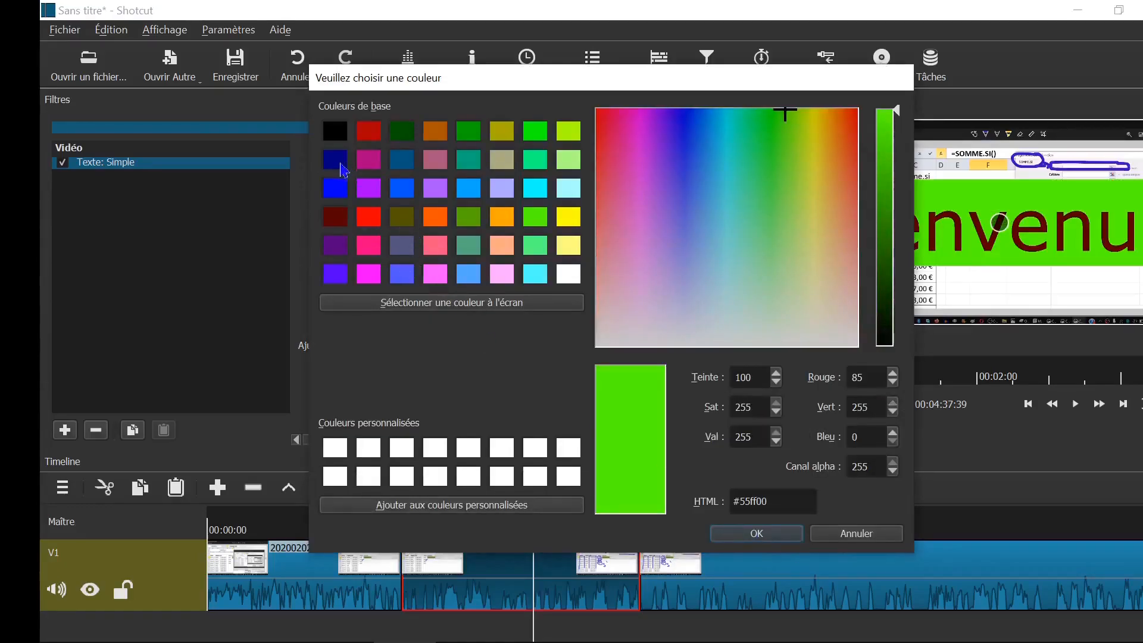
left_click(341, 167)
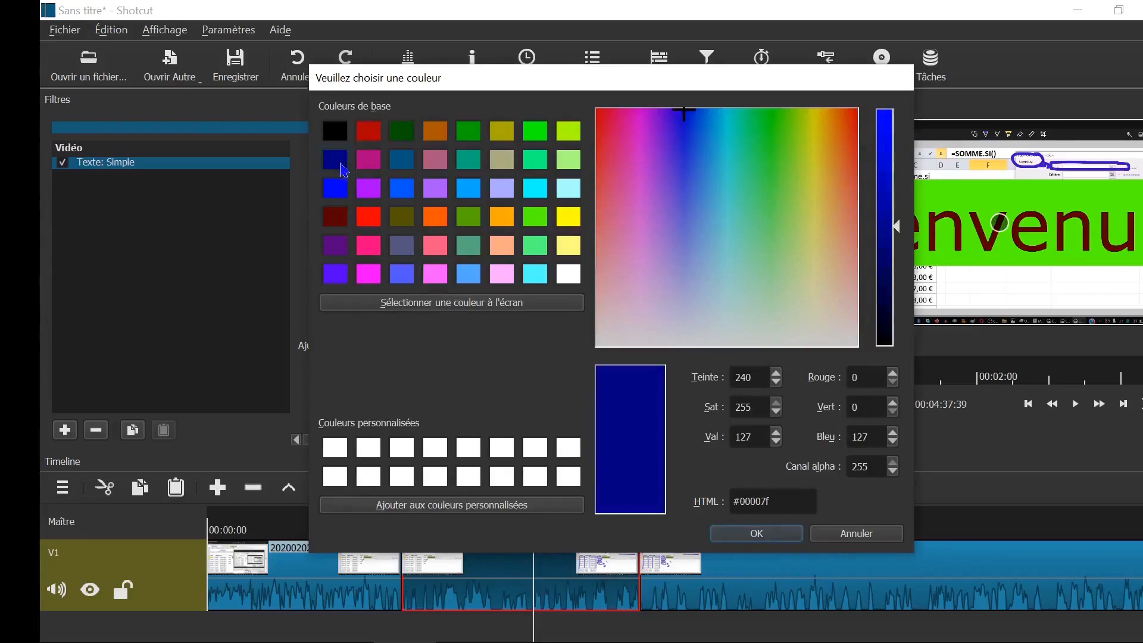
left_click(752, 533)
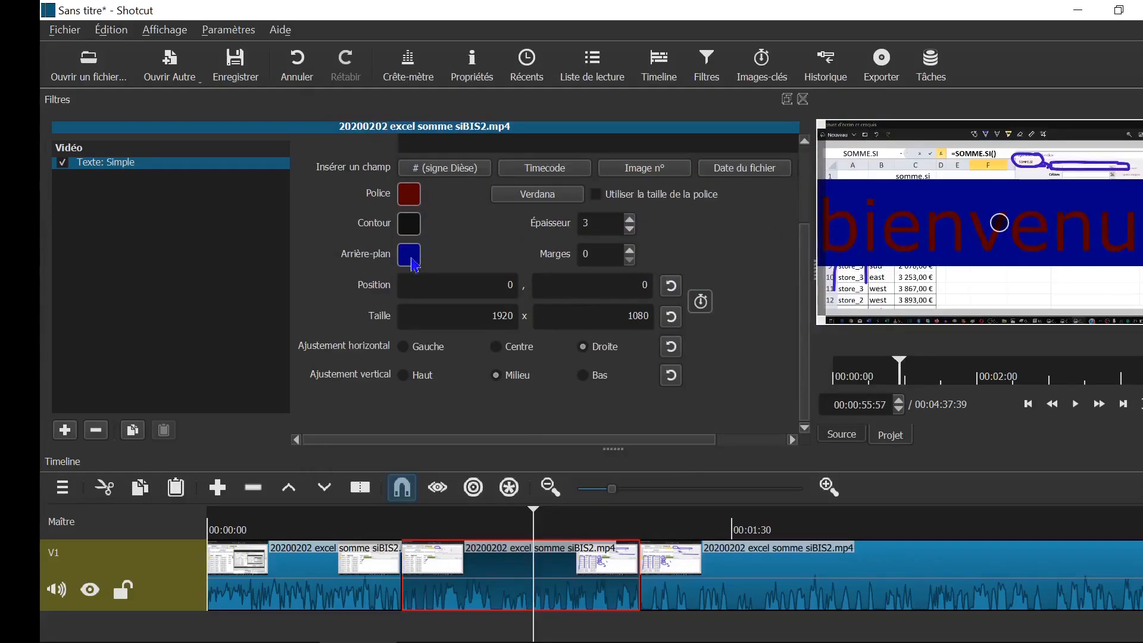
Change the font colour of the "bienvenue" text to white.
left_click(410, 198)
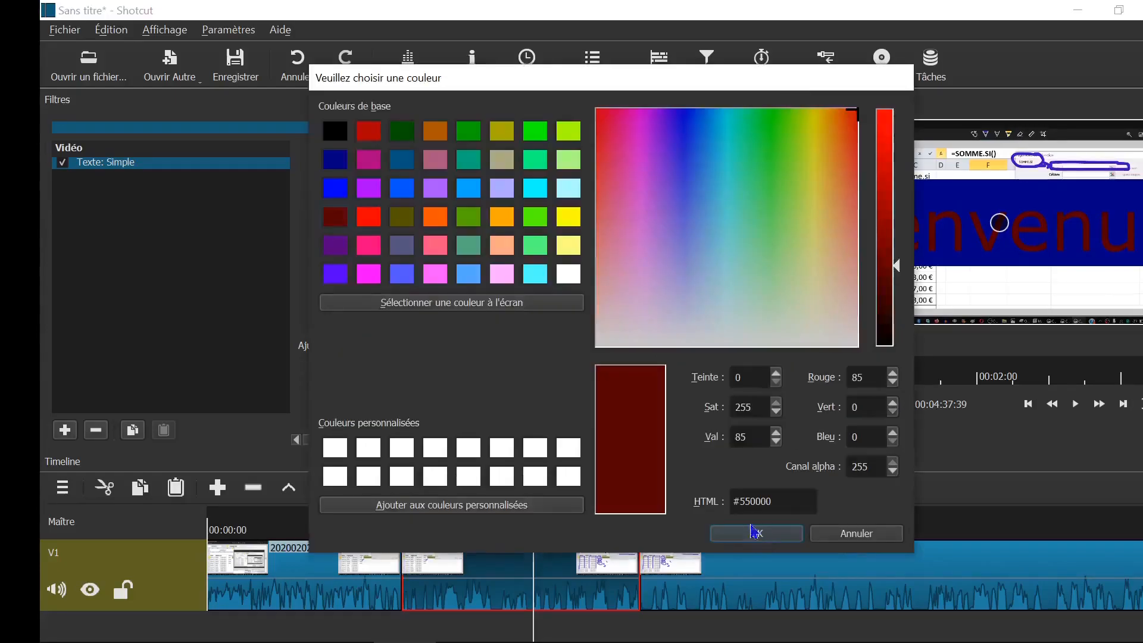
left_click(576, 284)
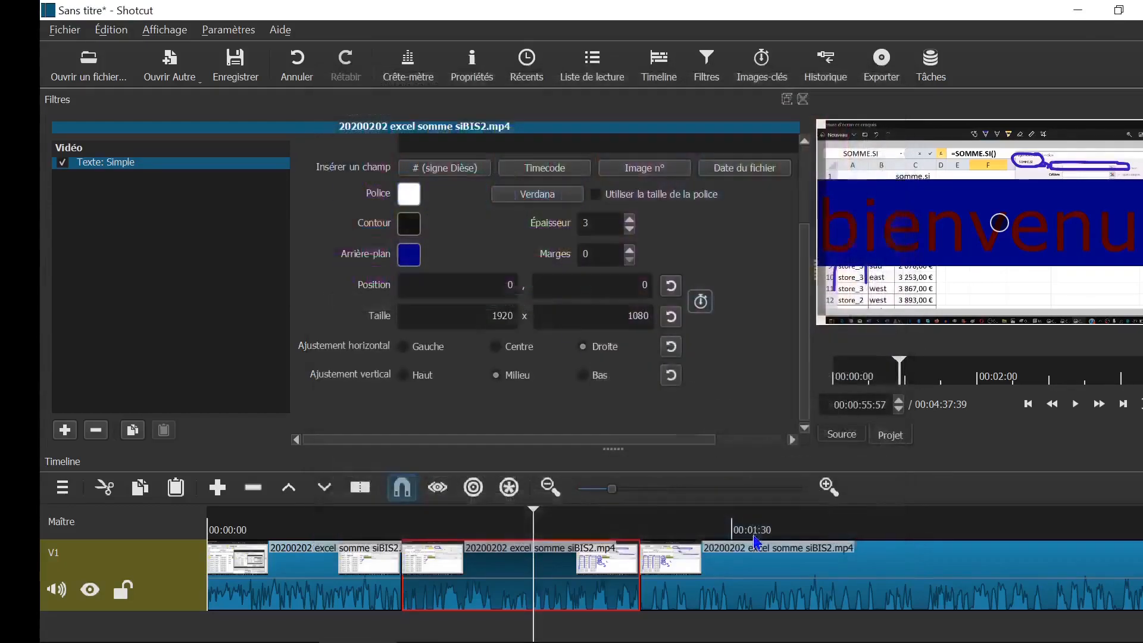
left_click(757, 536)
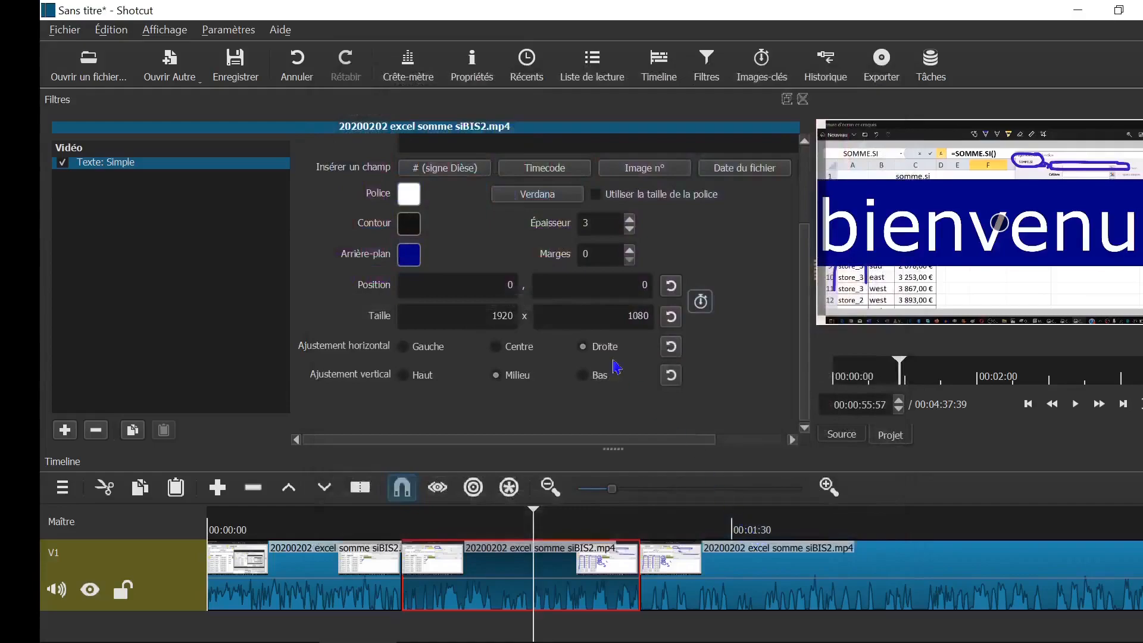
Shrink the text frame in the preview to about 1484 x 606 and move it to about position 249, 56.
left_click_drag(807, 299, 810, 219)
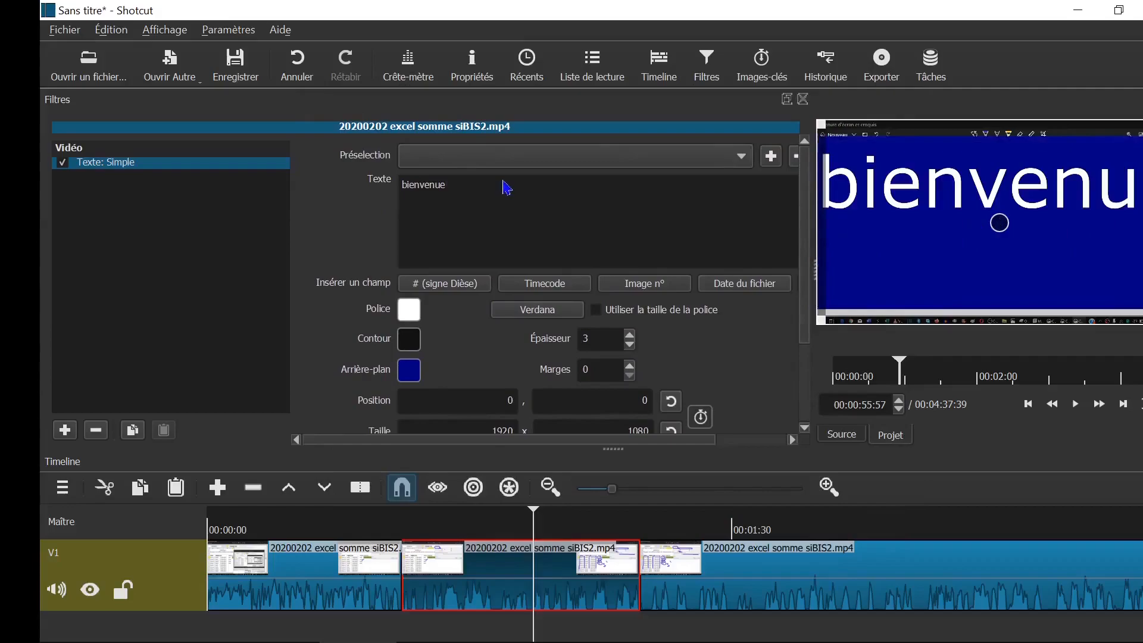
mouse_move(999, 223)
left_mouse_down()
mouse_move(990, 199)
mouse_move(993, 210)
left_mouse_up()
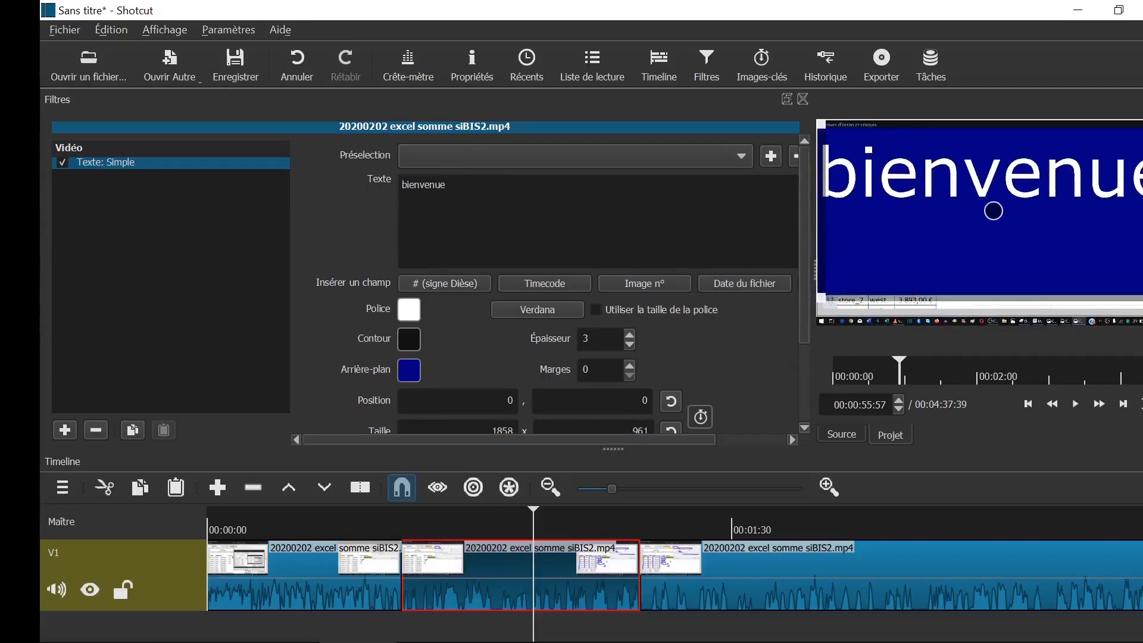
left_click_drag(993, 211, 1032, 201)
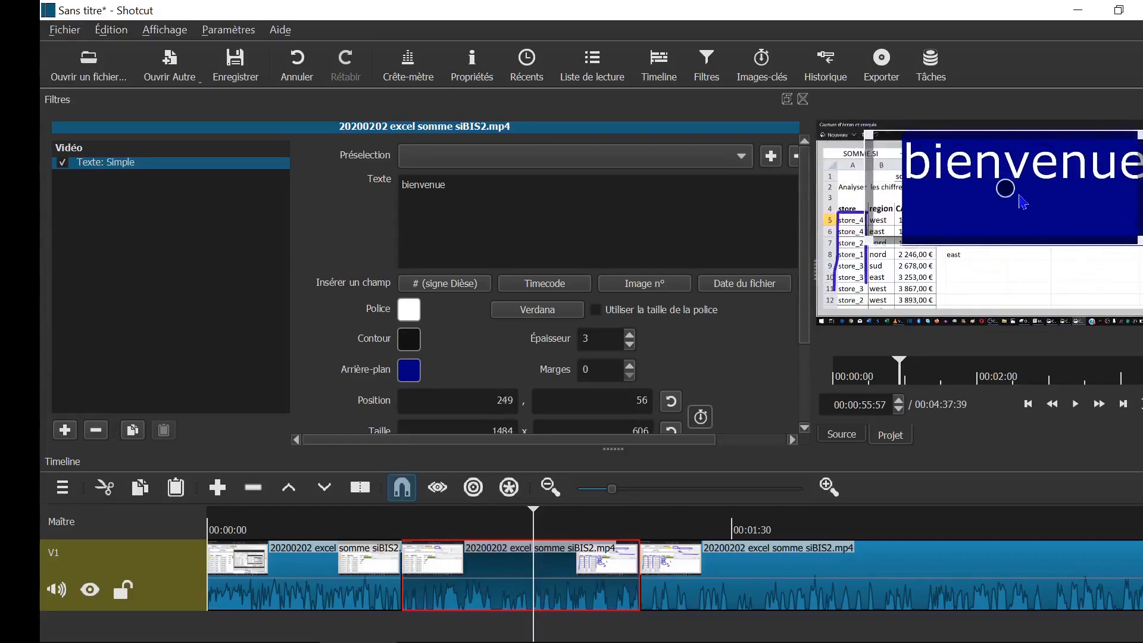
Play the video from about 00:00:30:50, just before the middle segment, to check the text overlay, and pause inside the segment.
left_click(391, 533)
left_click_drag(388, 531, 387, 530)
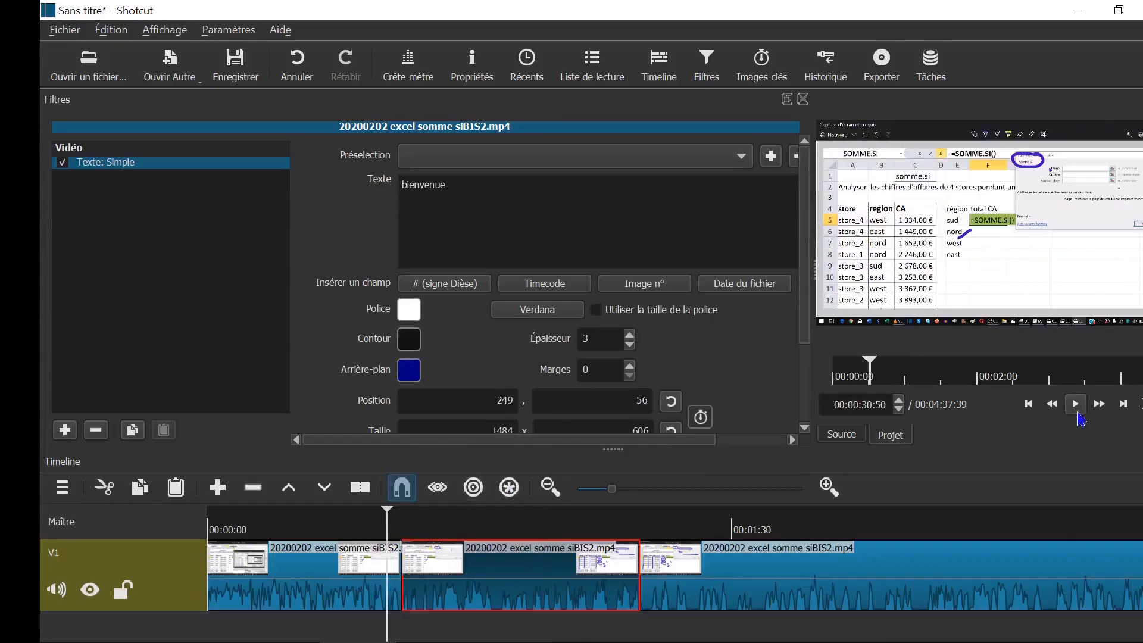
left_click(1077, 405)
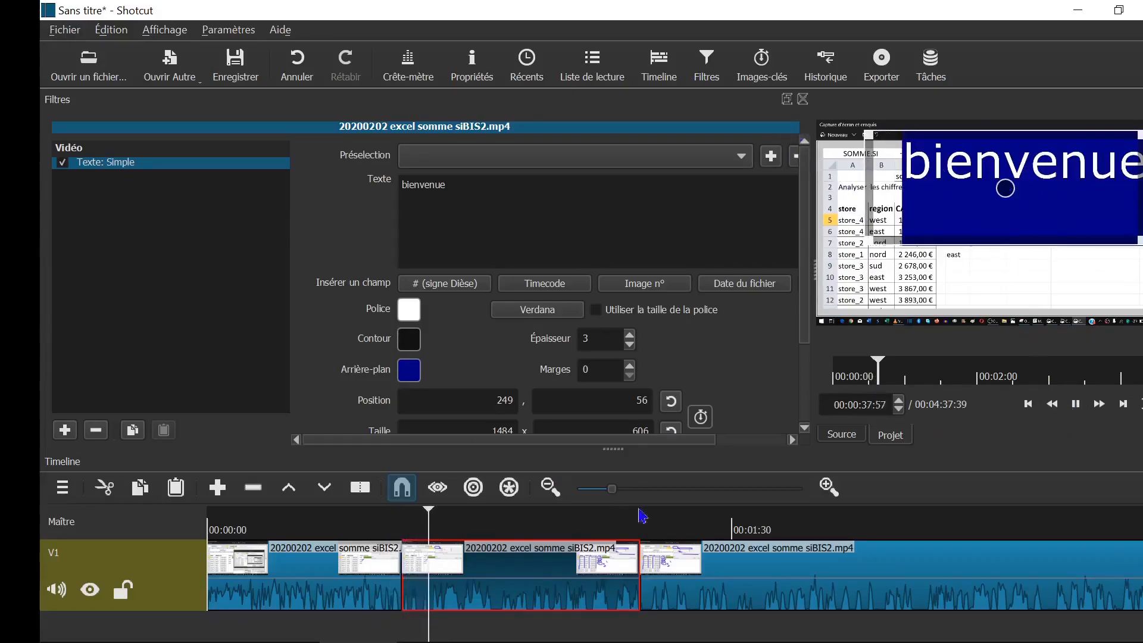
left_click(1078, 412)
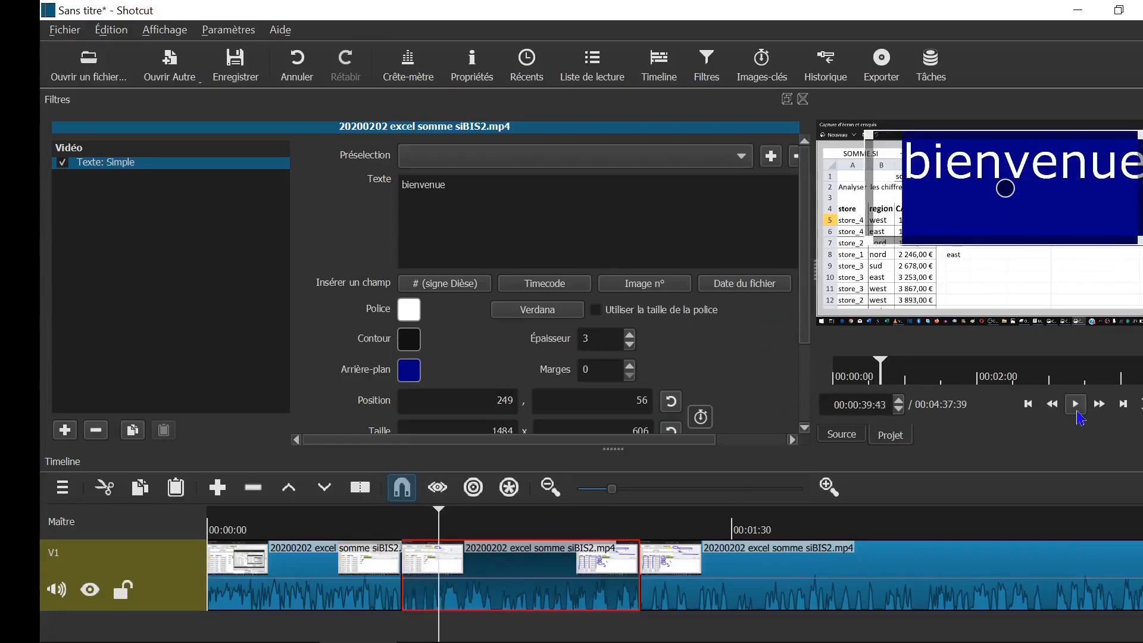
Hide the filter settings and check the text at the start of the middle segment, leaving the playhead at 00:00:35:44.
left_click(804, 100)
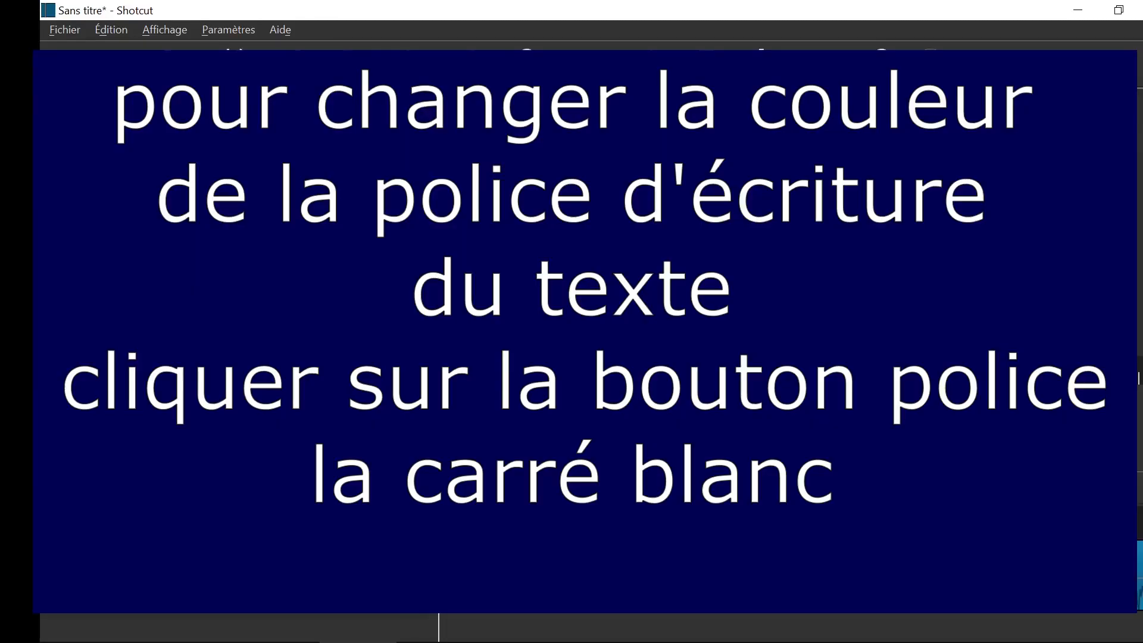
left_click_drag(439, 523, 427, 523)
left_click_drag(398, 528, 404, 528)
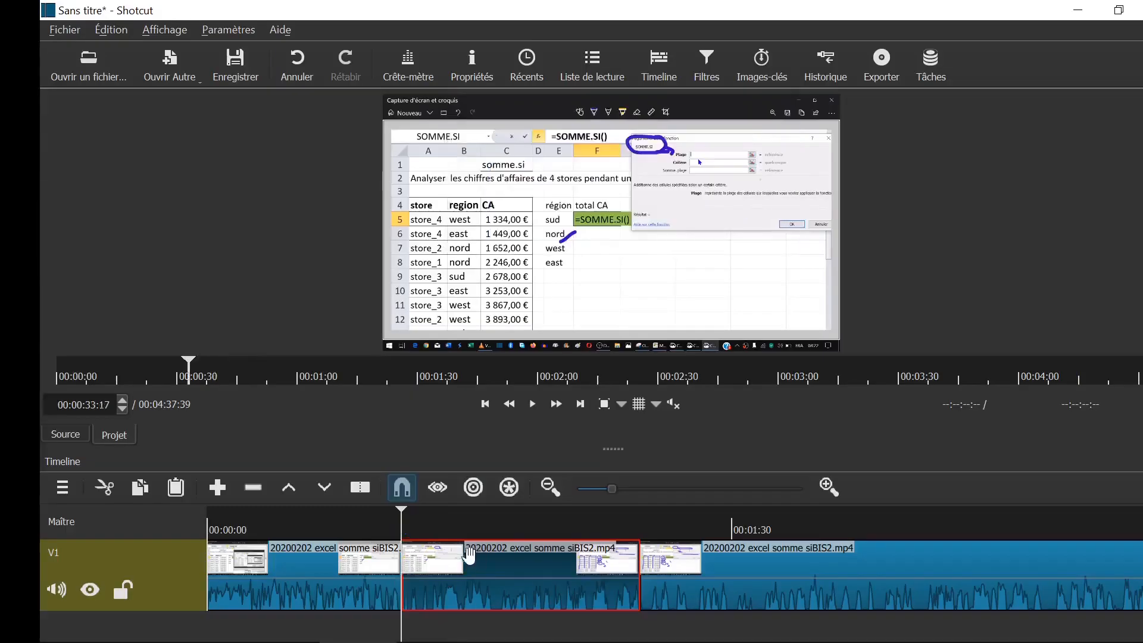
left_click(419, 527)
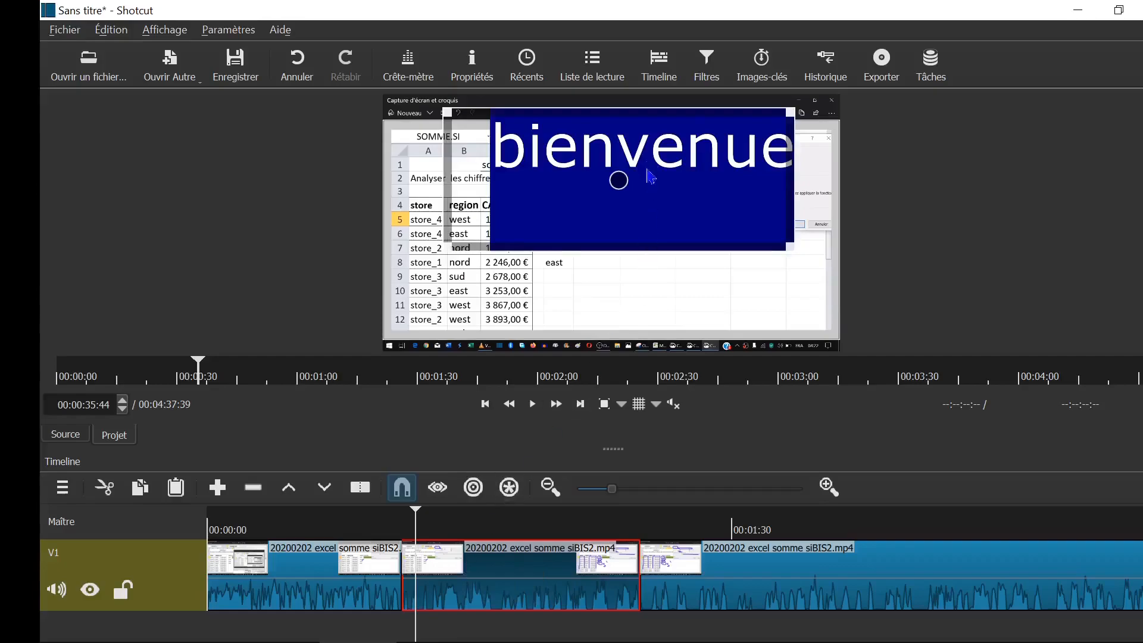
Search the filters for "ga" and add the Gain / Volume audio filter to the middle segment.
left_click(706, 60)
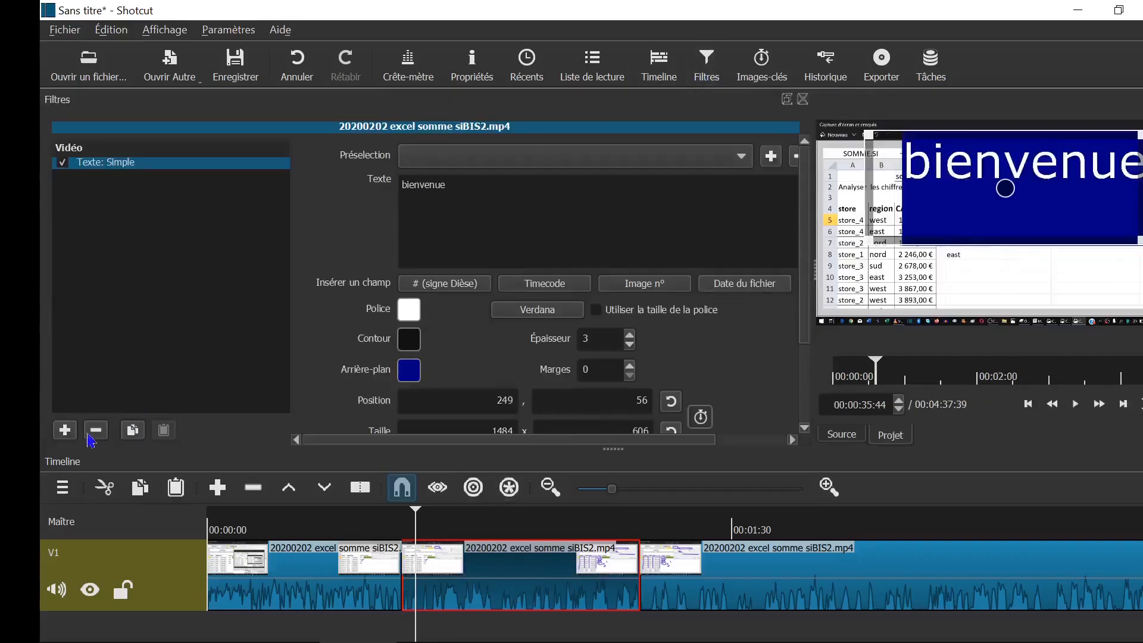
left_click(65, 429)
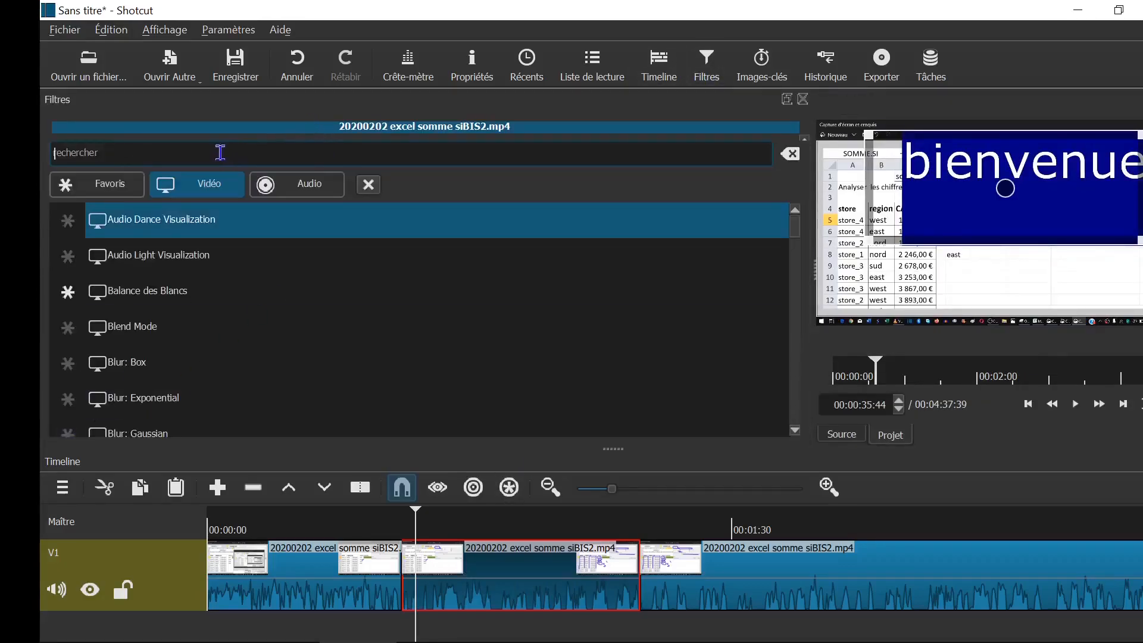
type("g")
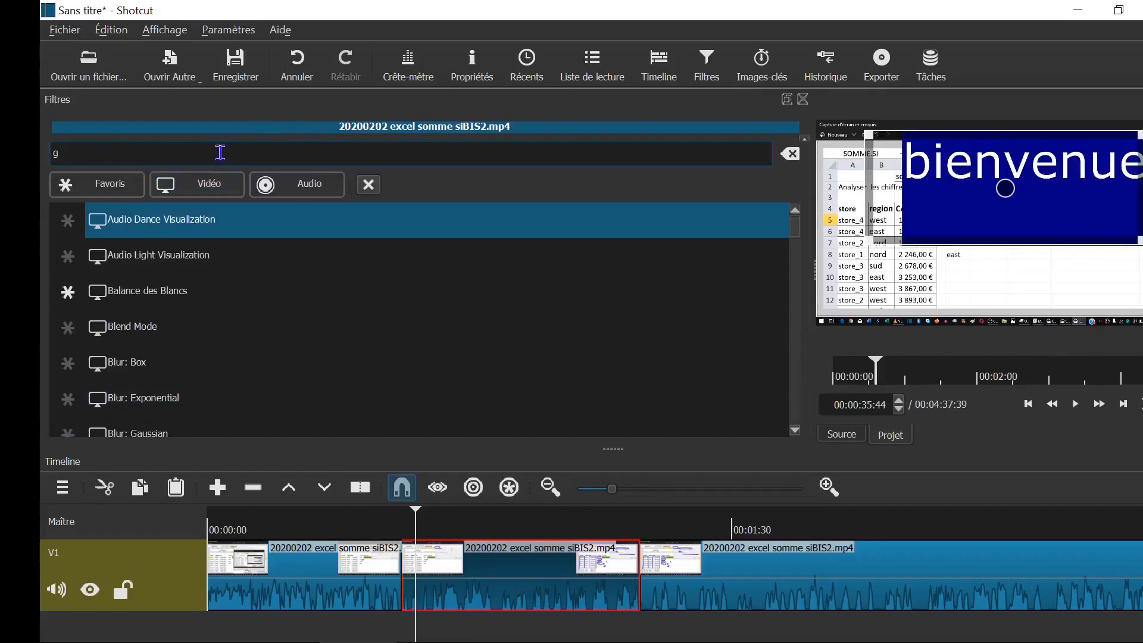
type("a")
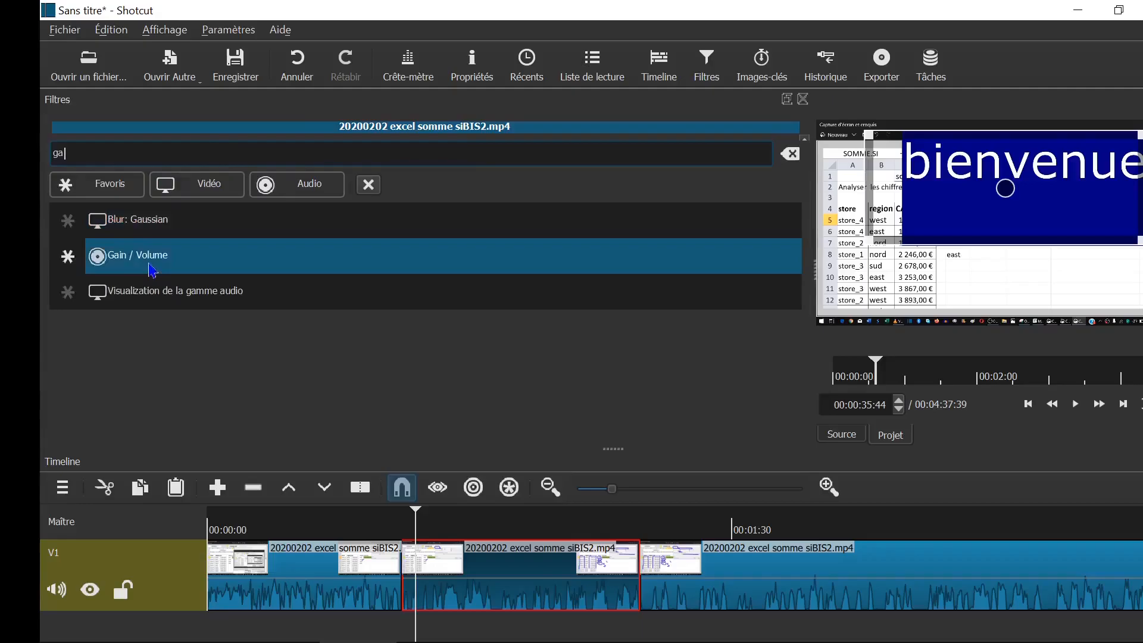
left_click(150, 268)
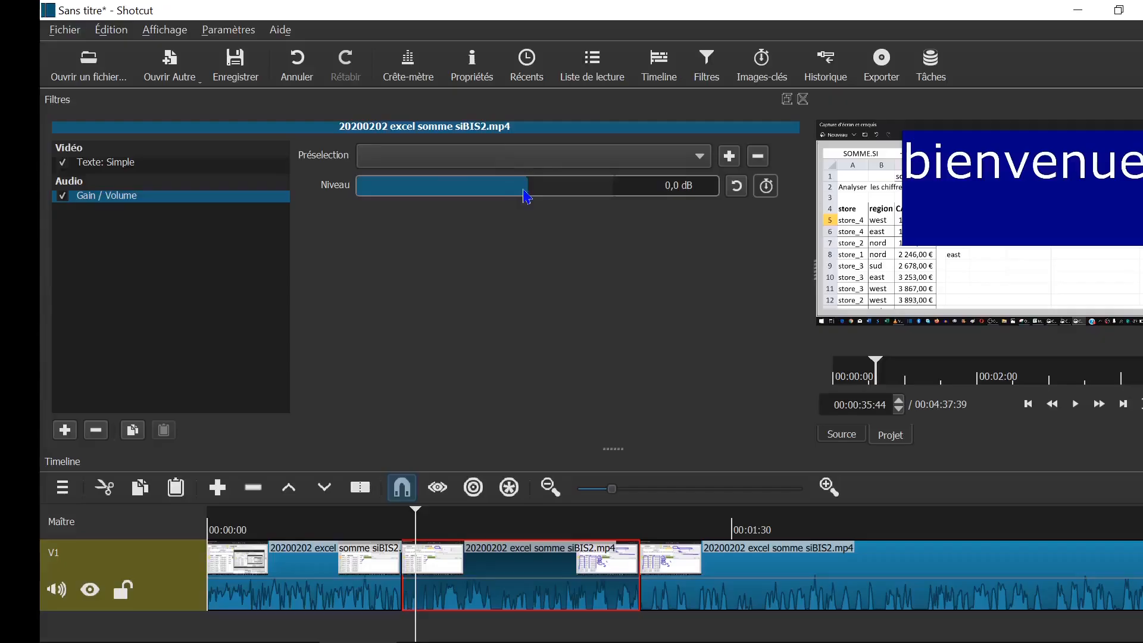
Try the Gain / Volume level at 24 dB and set it to -50 dB.
left_click_drag(523, 186, 340, 192)
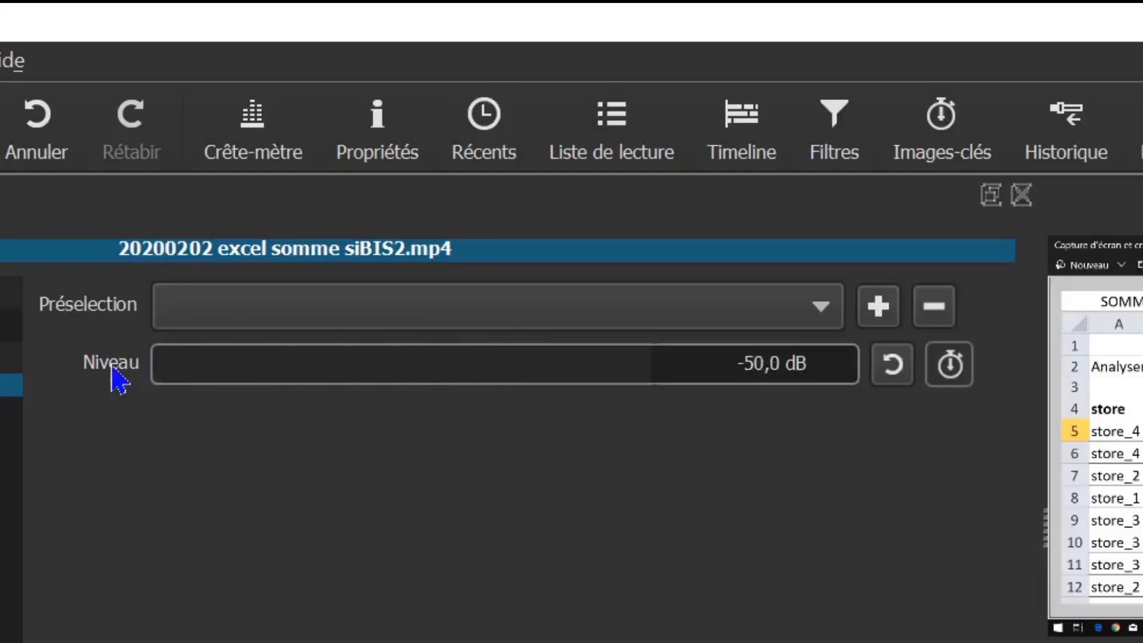
left_click_drag(182, 379, 740, 372)
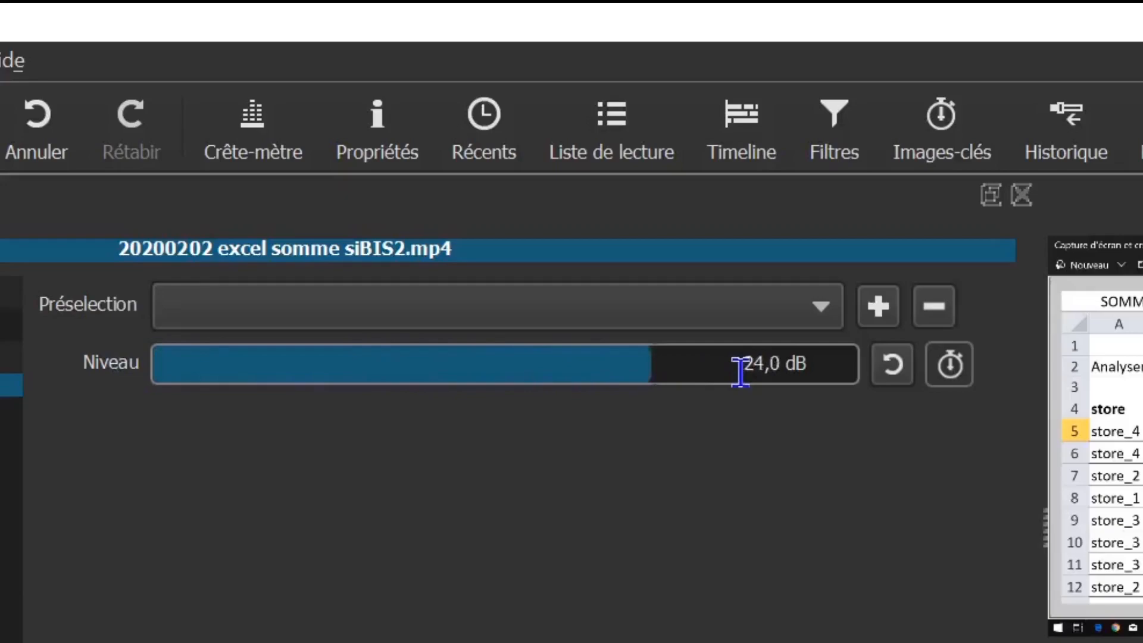
left_click(652, 372)
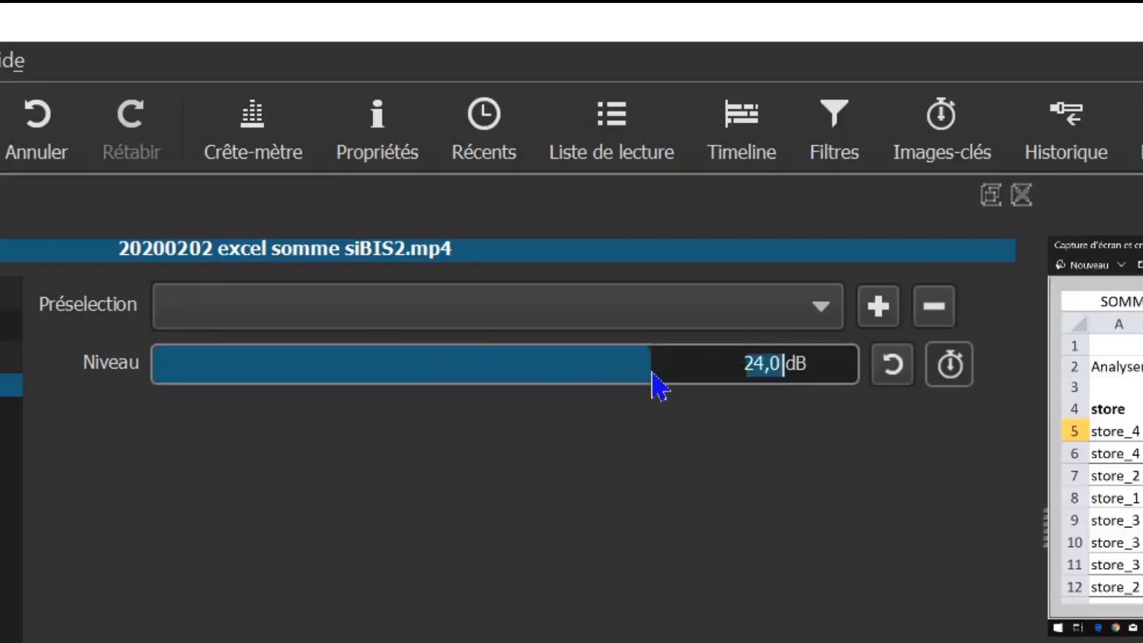
left_click_drag(296, 378, 96, 372)
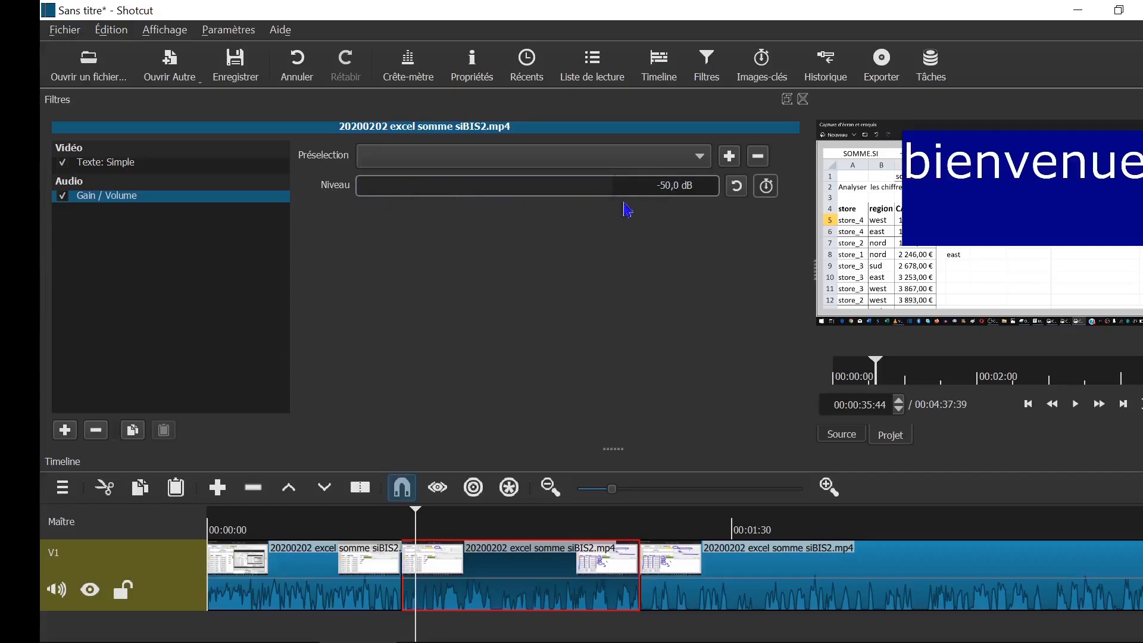
Hide the filter settings and check several points along the middle segment up to near its end.
left_click(803, 98)
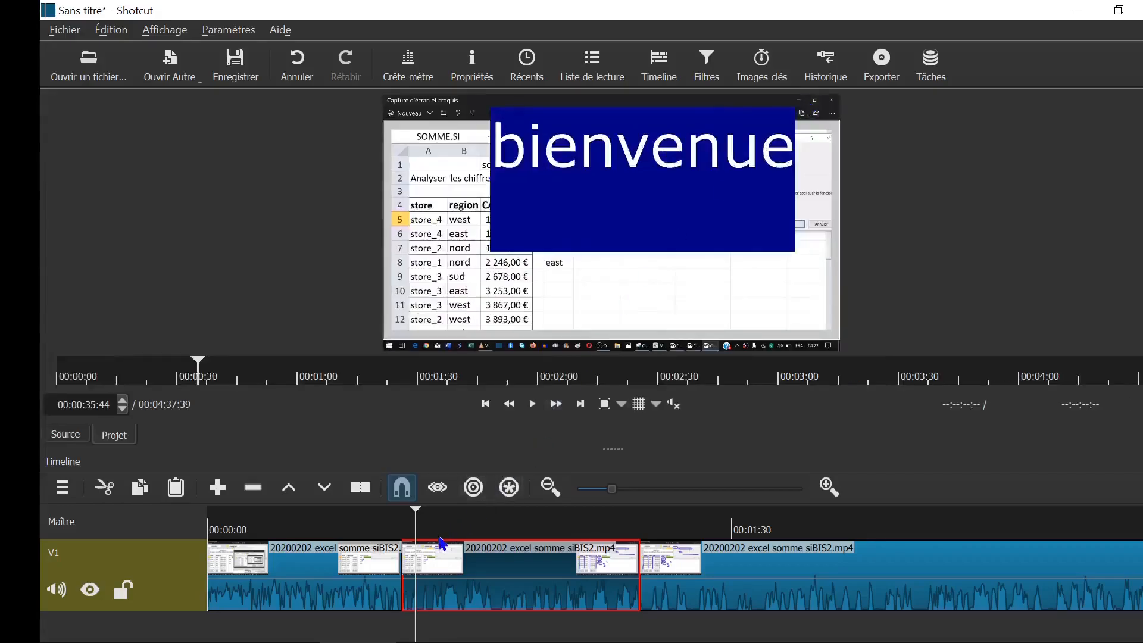
left_click(488, 527)
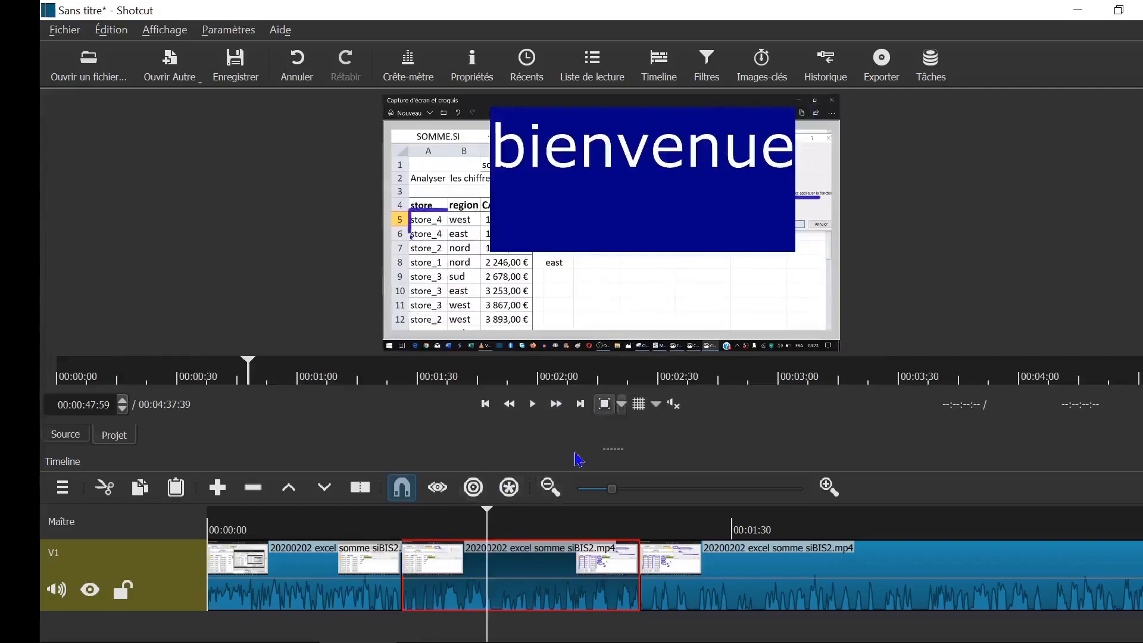
left_click(516, 527)
left_click(570, 528)
left_click(596, 528)
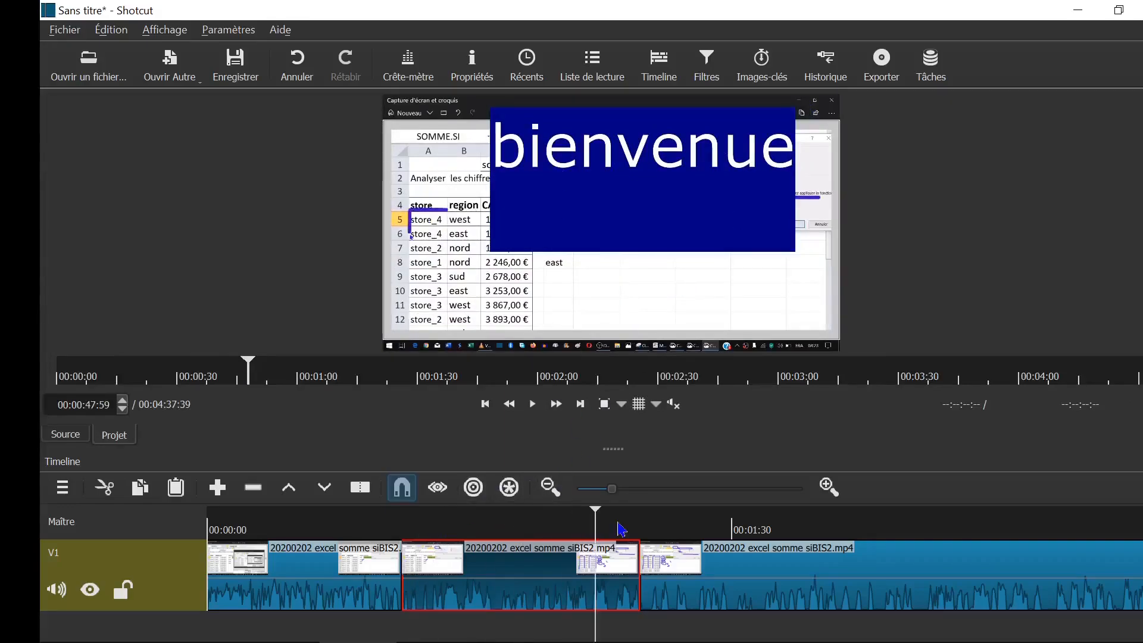
left_click(618, 525)
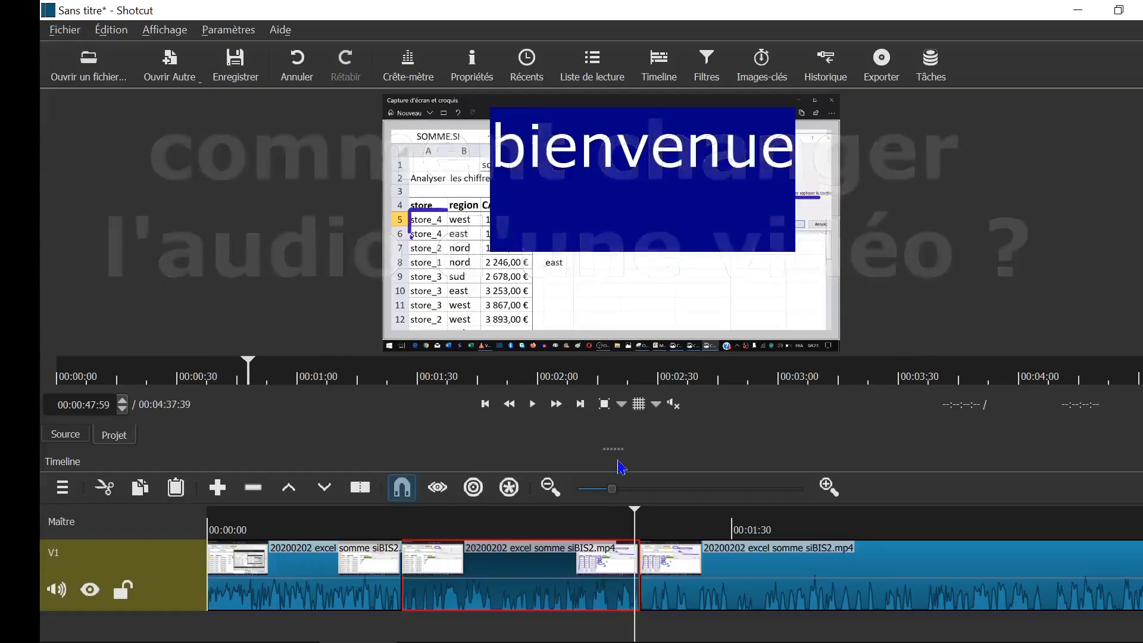
Enlarge the timeline area by reducing the height of the video preview.
left_click_drag(620, 391, 619, 333)
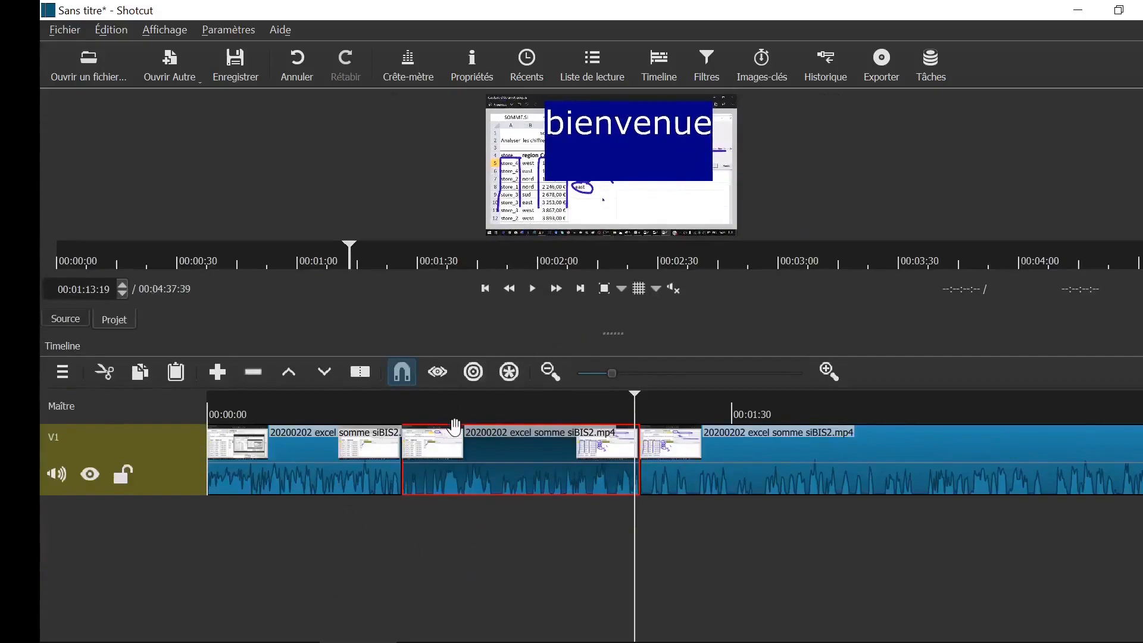
Select the first, third and middle segments on the V1 track one after another to point out the split parts.
left_click(303, 477)
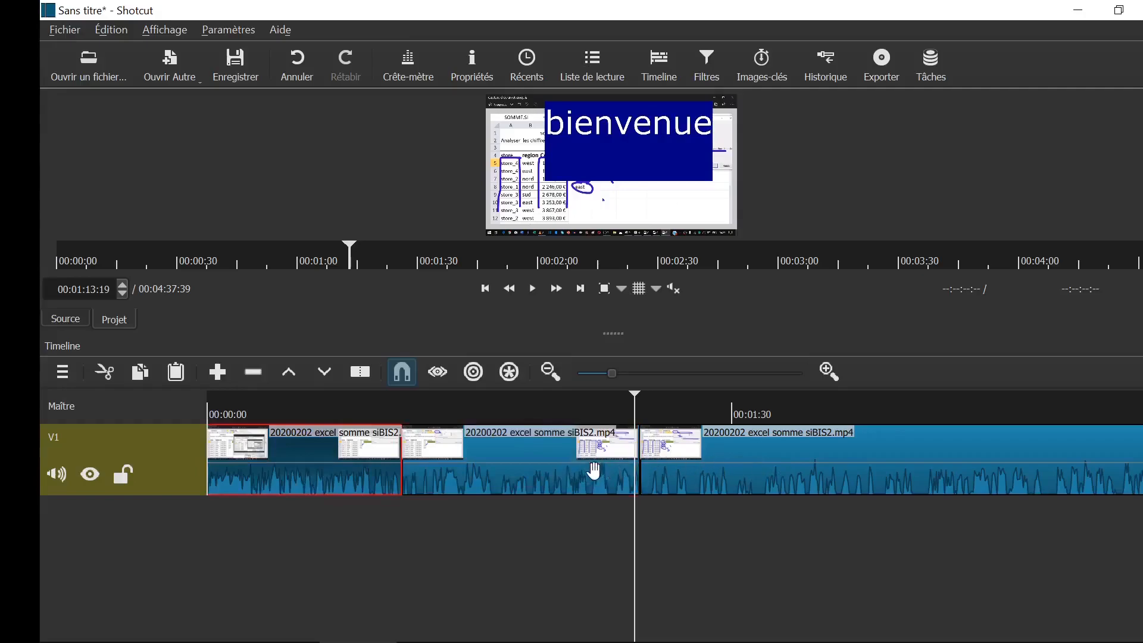
left_click(774, 468)
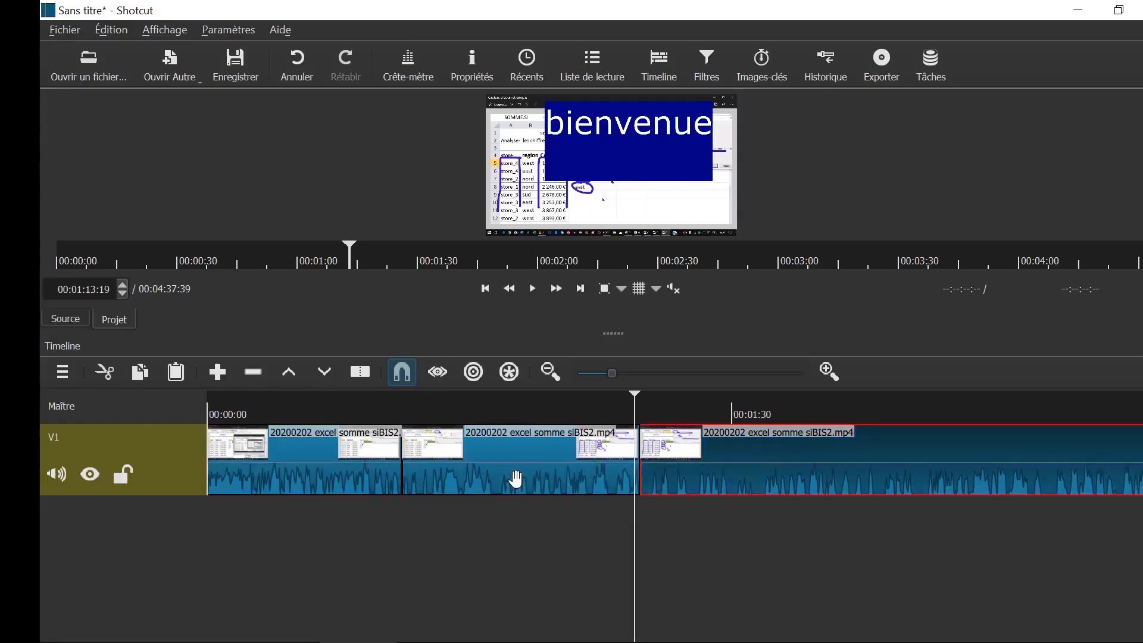
left_click(515, 479)
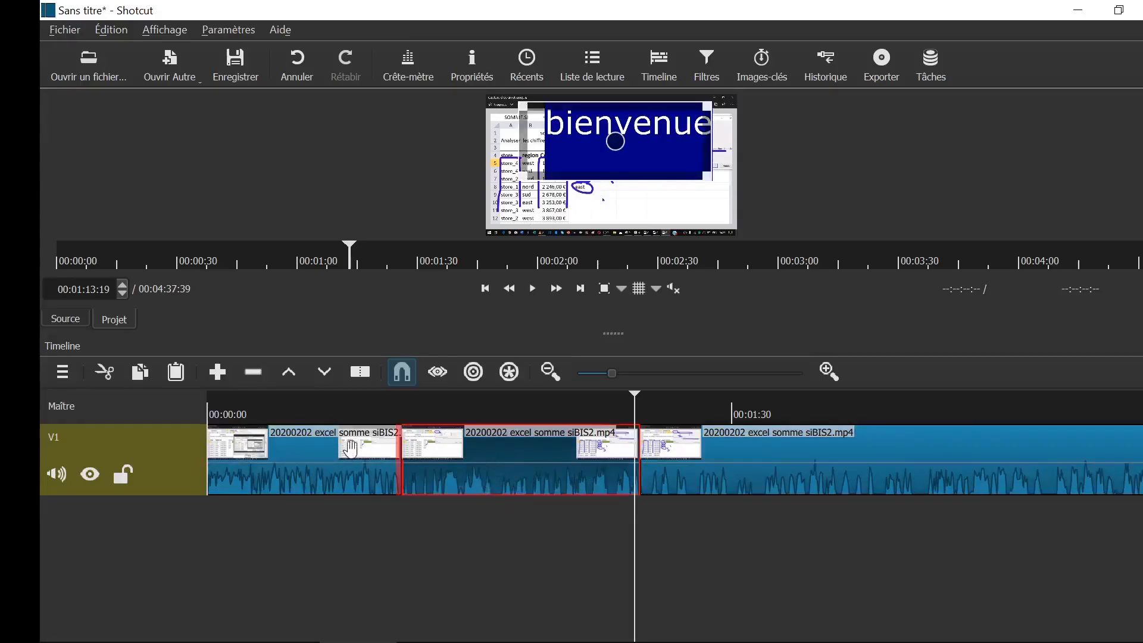
Enlarge the timeline area by shrinking the video preview further, and add an audio track below V1.
left_click(65, 381)
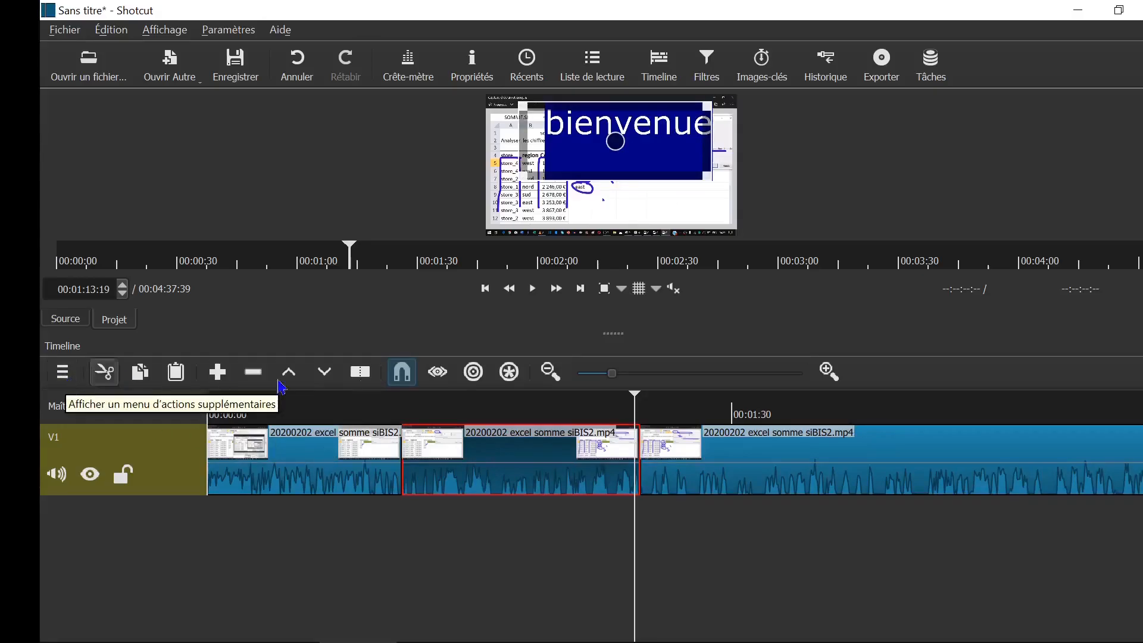
left_click_drag(615, 334, 634, 219)
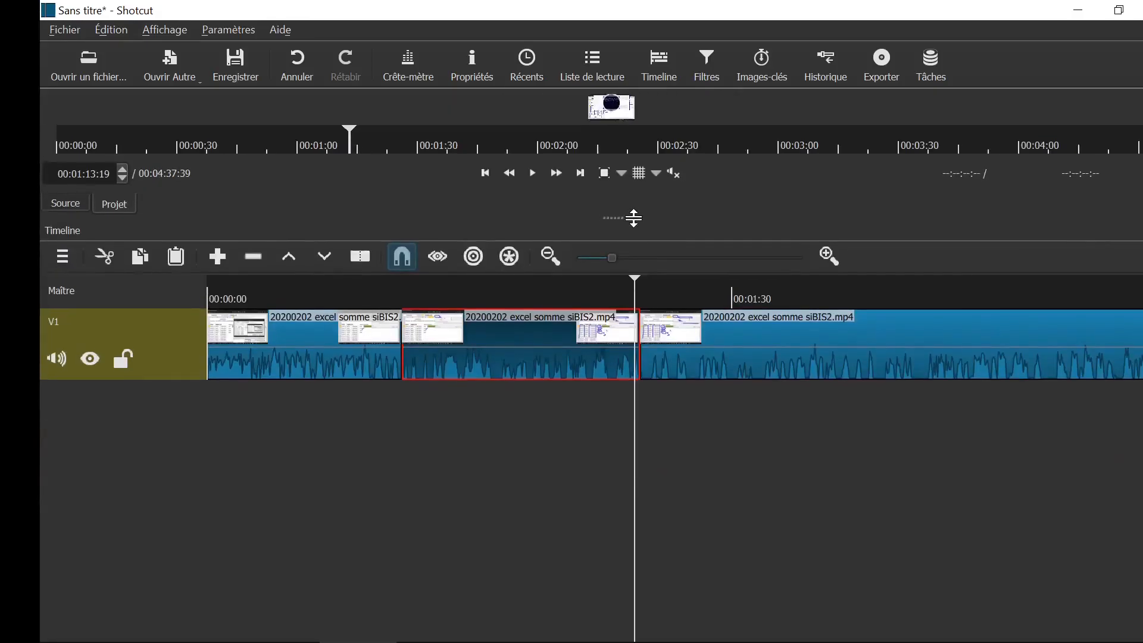
left_click(62, 256)
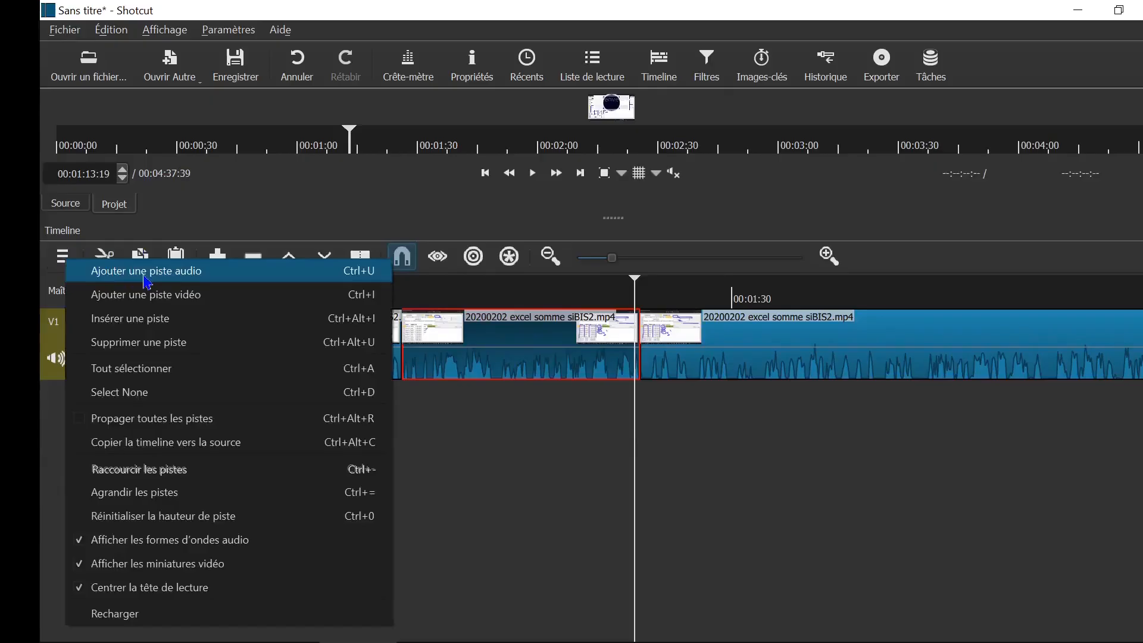
left_click(145, 275)
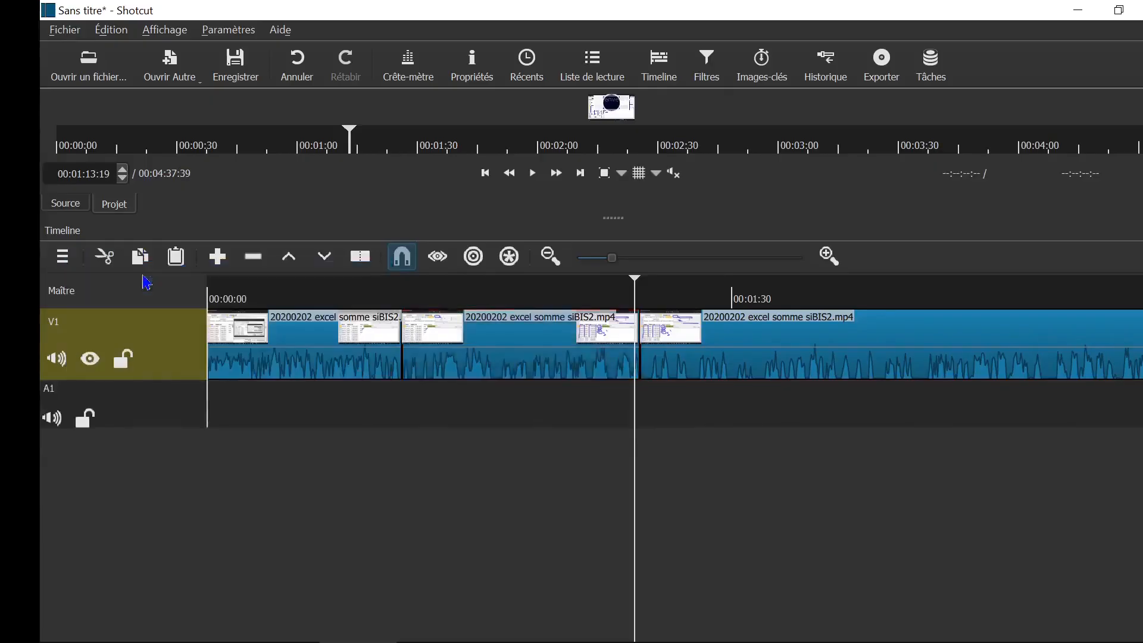
Make audio track A1 the current track and search the Vidéos library for "audio" to find a file to open.
left_click(176, 425)
left_click(106, 70)
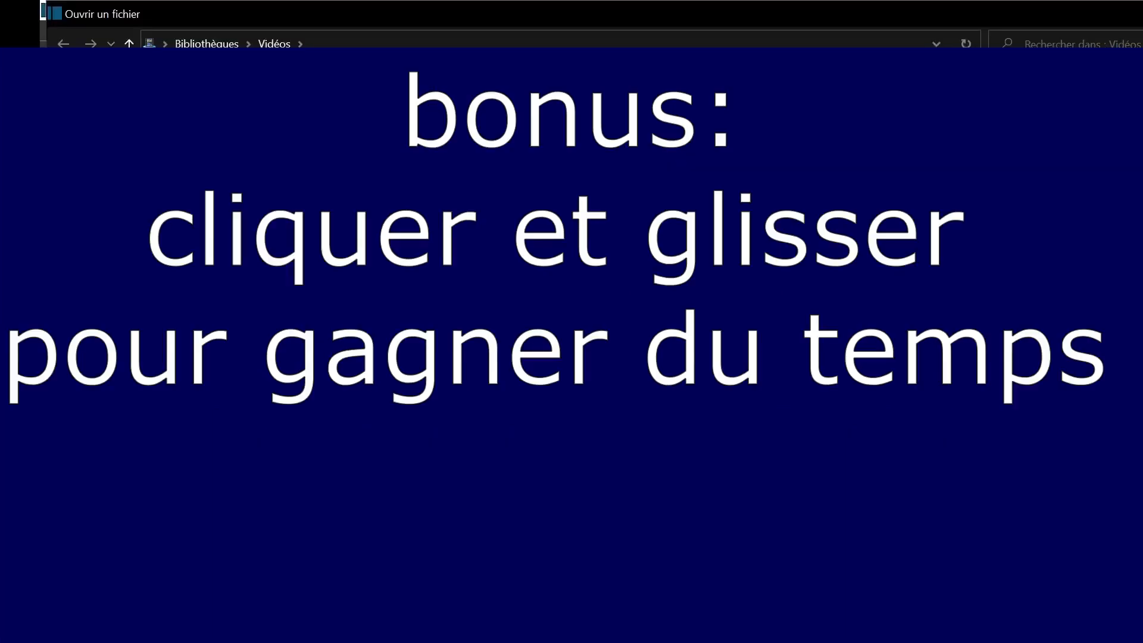
type("audio")
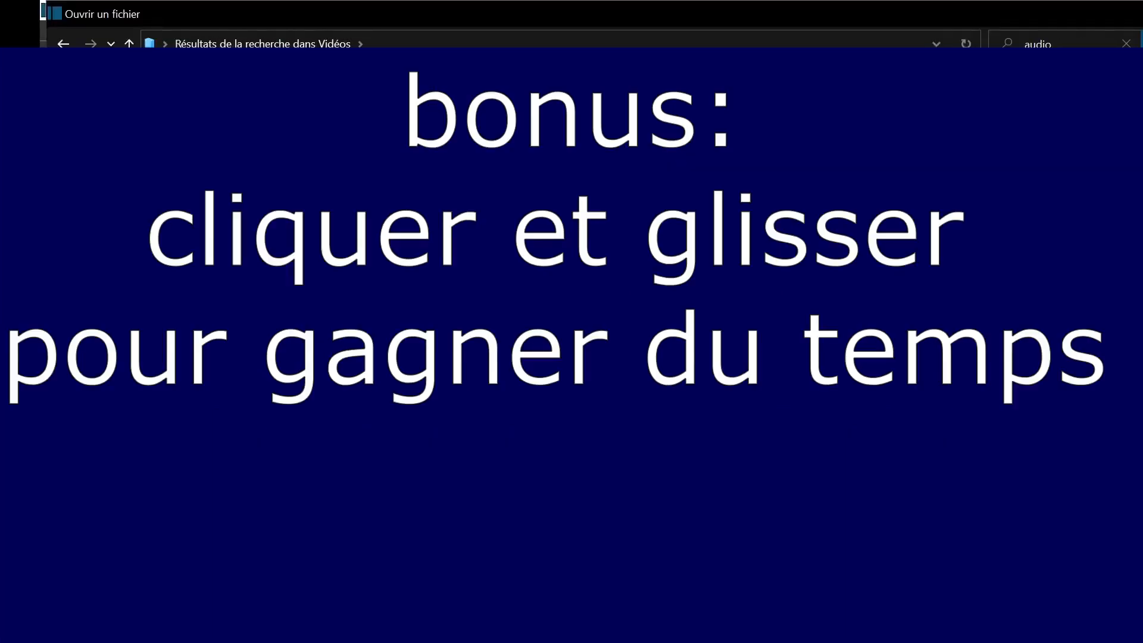